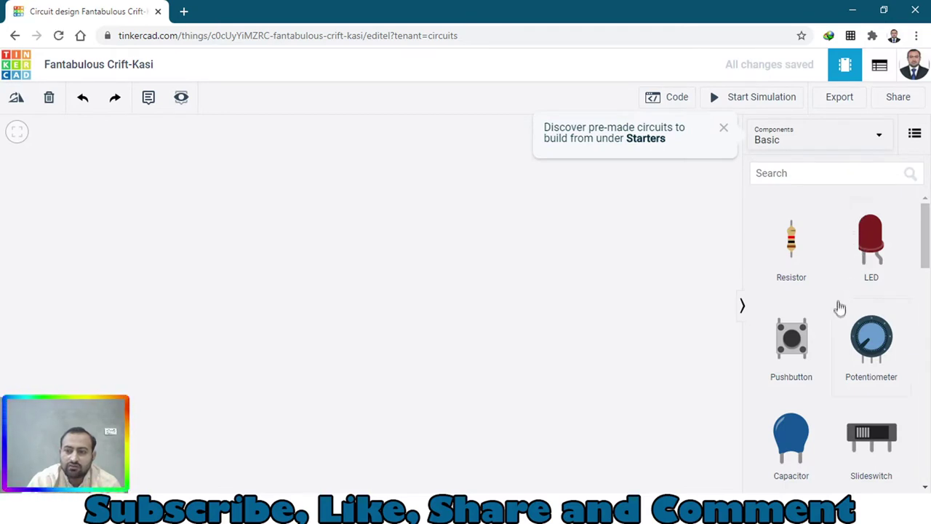
Drop a micro:bit onto the canvas and nudge it slightly higher
scroll(840, 310, down, 2)
scroll(839, 312, up, 1)
scroll(838, 311, down, 1)
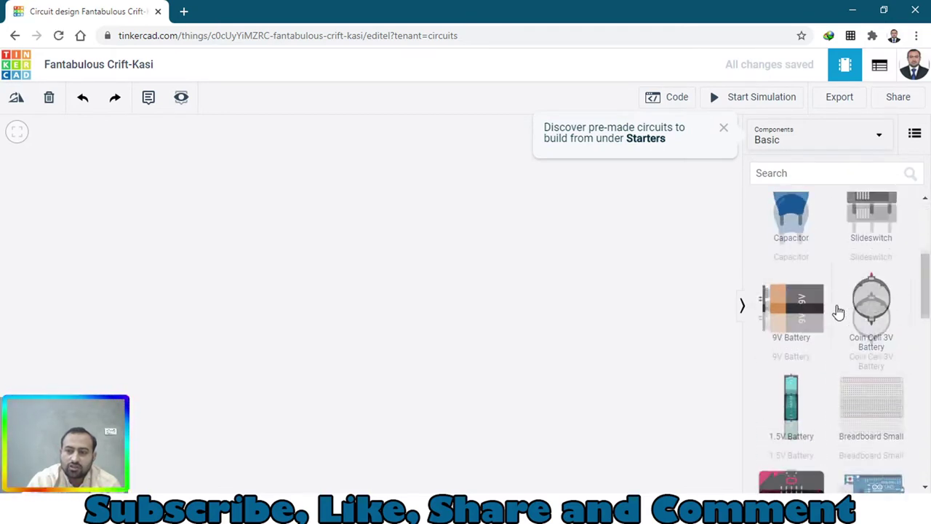
scroll(838, 311, up, 1)
scroll(838, 311, down, 5)
scroll(838, 311, up, 3)
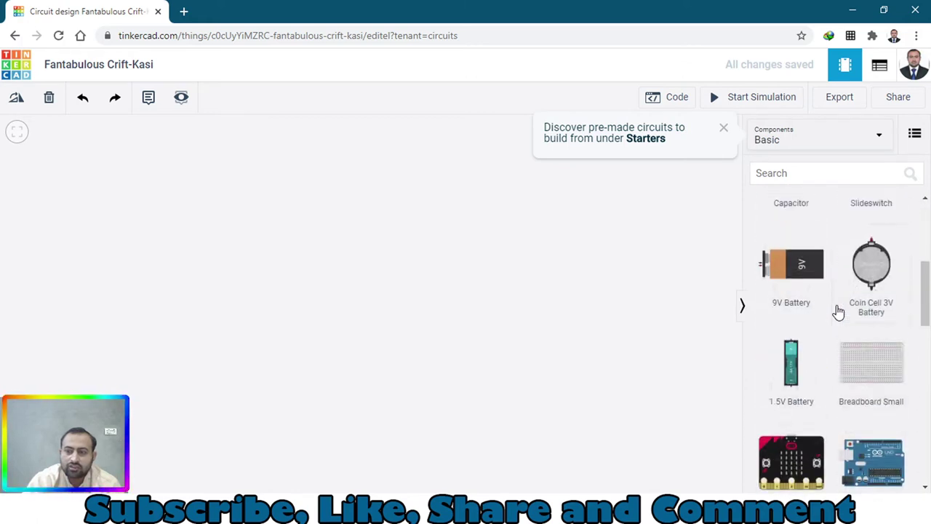
scroll(838, 311, down, 2)
drag(661, 338, 415, 270)
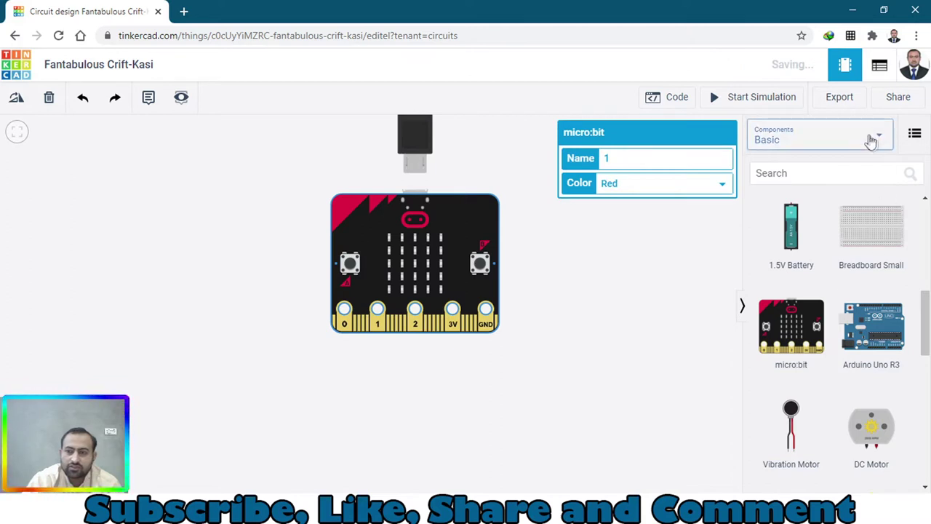
click(870, 138)
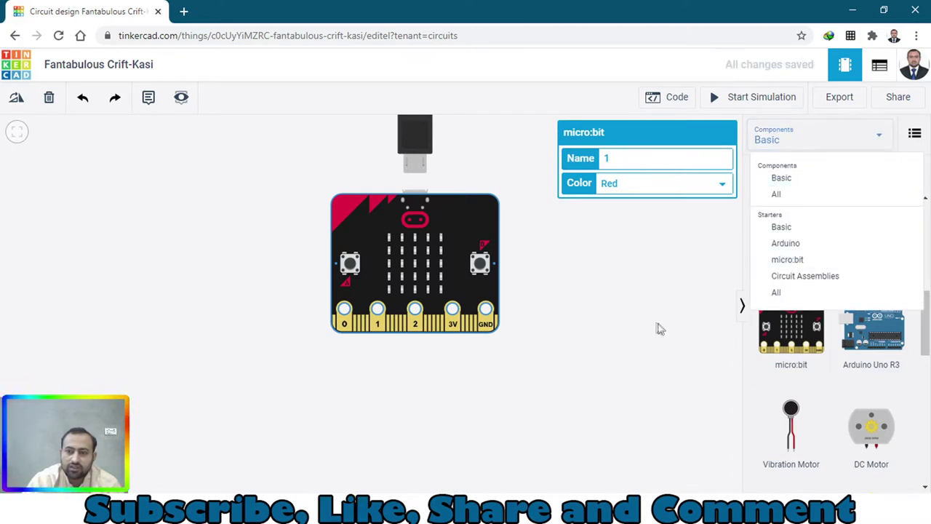
click(648, 320)
drag(435, 263, 444, 234)
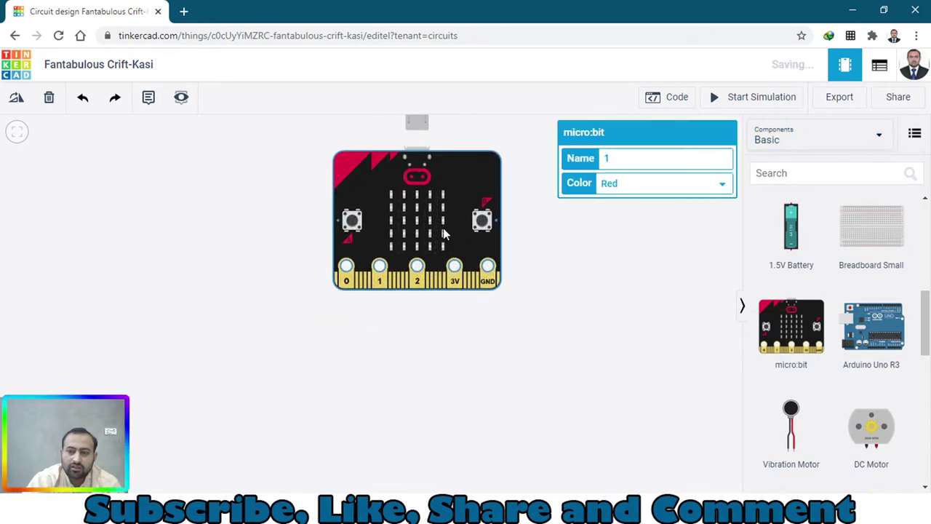
Add a DC motor below the micro:bit and an NPN transistor beside it, shifting the motor left
drag(884, 436, 429, 396)
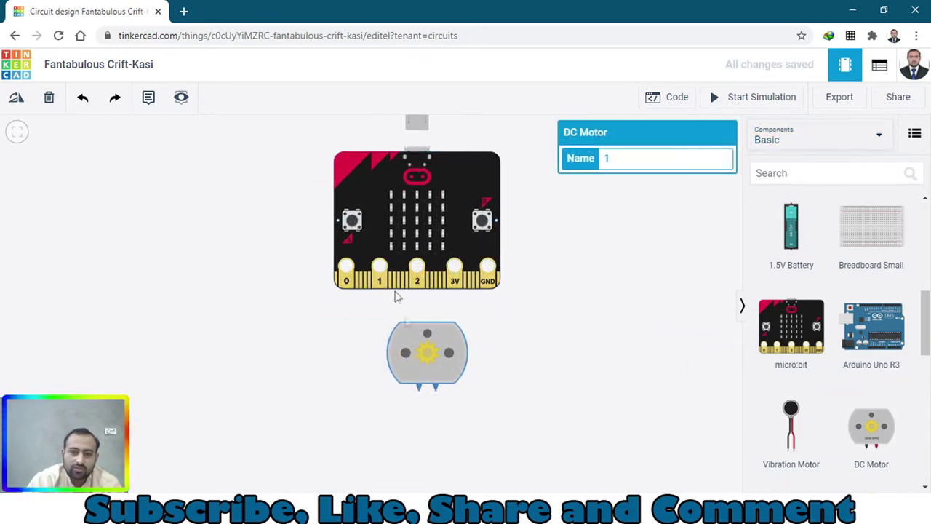
click(376, 215)
scroll(866, 420, down, 4)
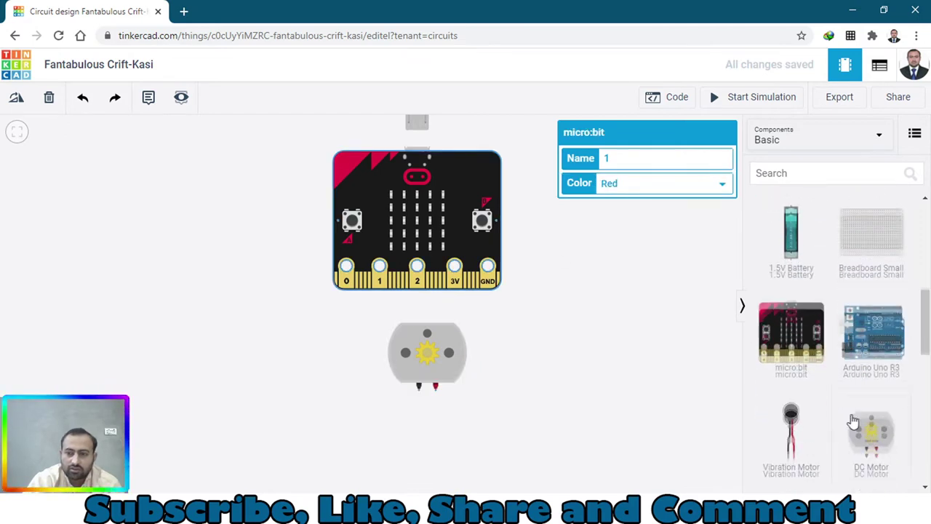
drag(791, 356, 523, 341)
drag(448, 367, 242, 332)
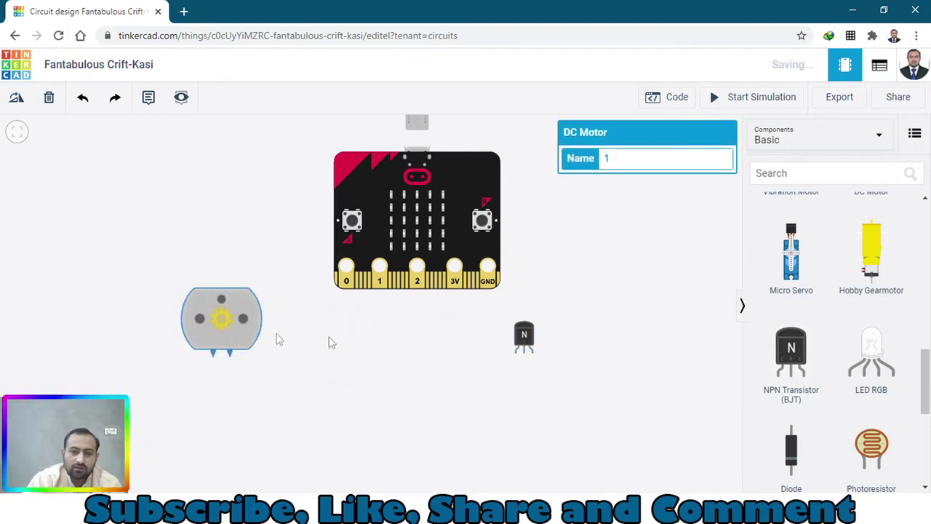
click(521, 335)
Rotate the micro:bit so its pin strip runs vertically
scroll(445, 354, up, 5)
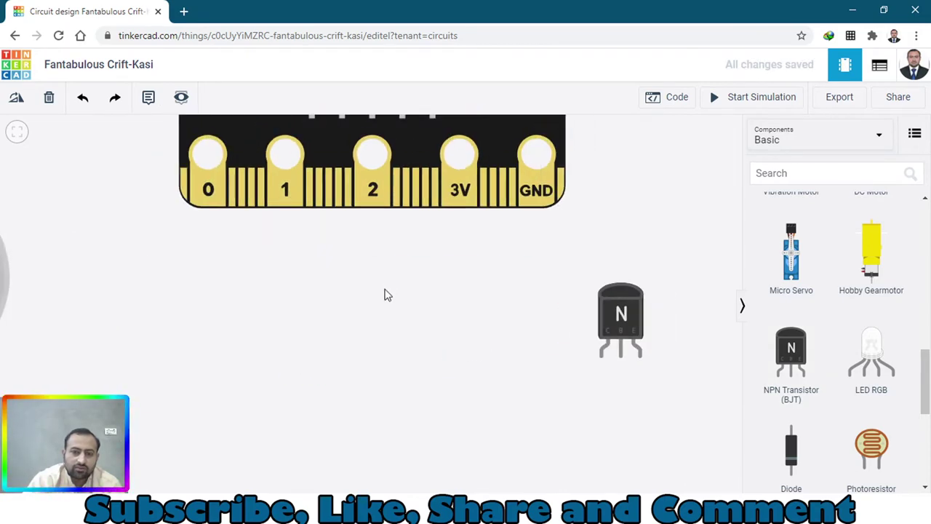
scroll(387, 295, down, 3)
click(403, 188)
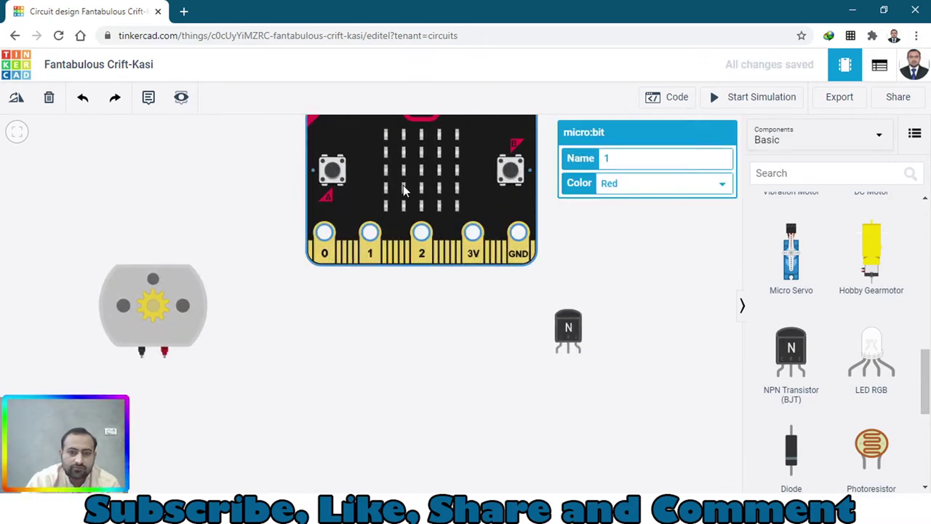
key(r)
key(r)
key(r)
key(r)
key(r)
key(r)
key(r)
key(r)
key(r)
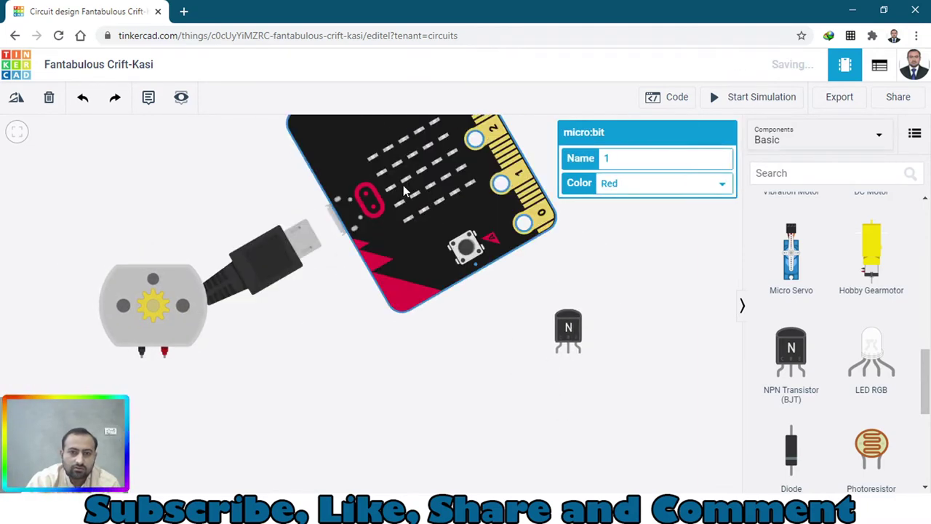
Arrange the DC motor and transistor to the right of the micro:bit, transistor above the motor and upright
drag(181, 302, 636, 260)
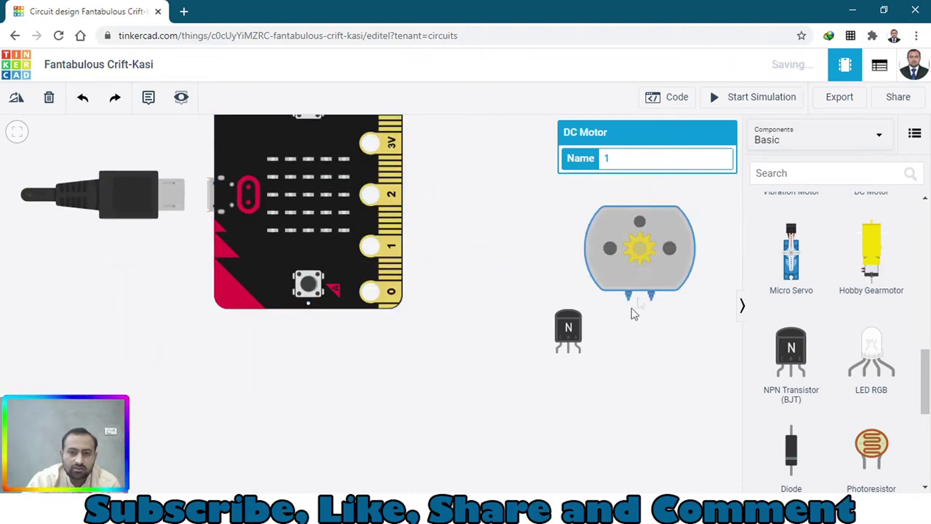
drag(569, 328, 533, 175)
key(r)
key(r)
key(r)
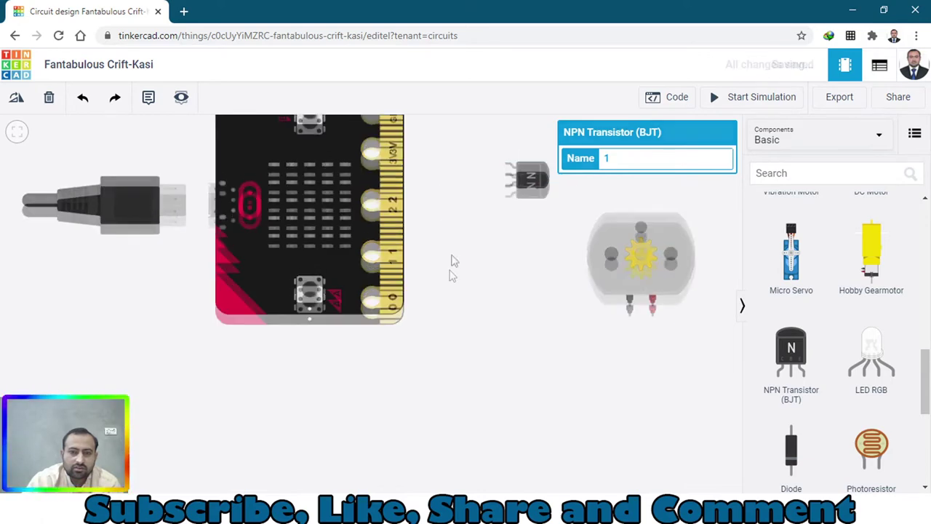
drag(451, 260, 426, 326)
drag(504, 282, 506, 228)
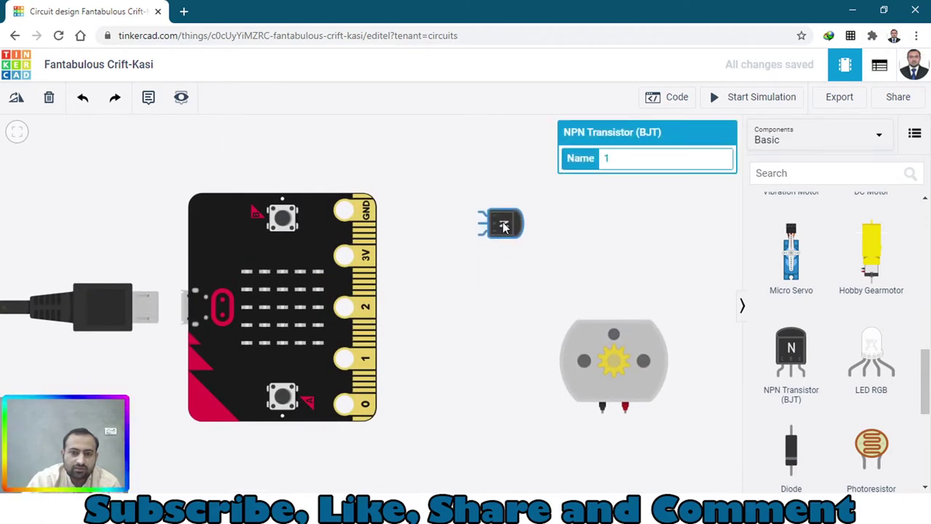
key(r)
key(r)
key(r)
key(r)
key(r)
key(r)
key(r)
key(r)
key(r)
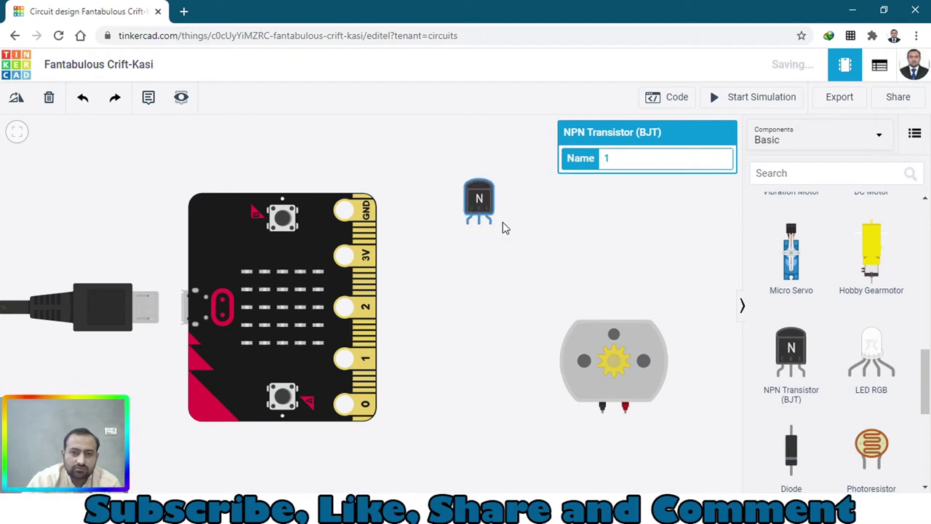
Wire the transistor collector to the micro:bit 3V pin with a red right-angled wire
drag(493, 217, 495, 184)
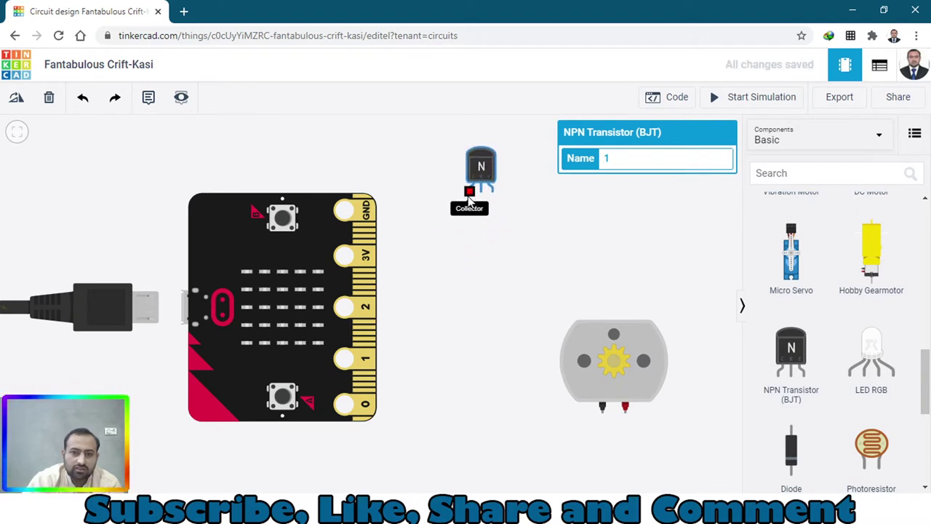
click(469, 192)
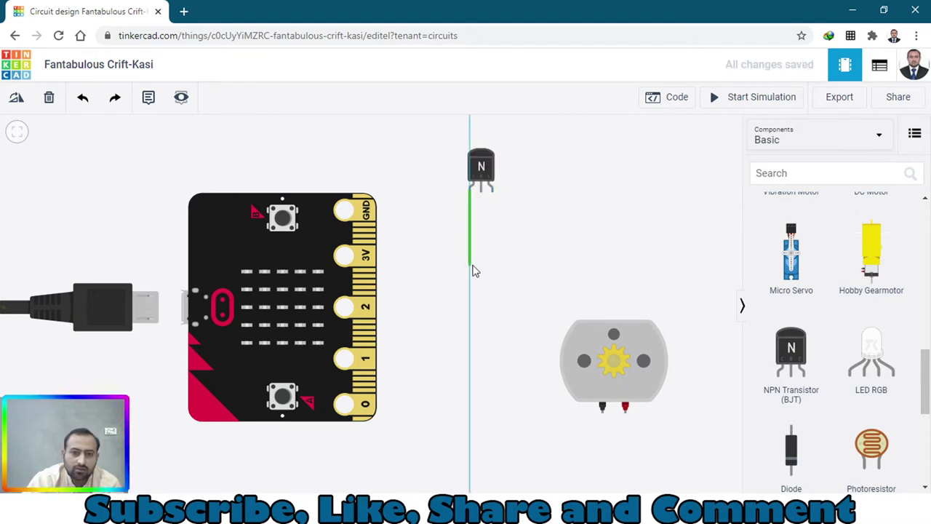
click(372, 260)
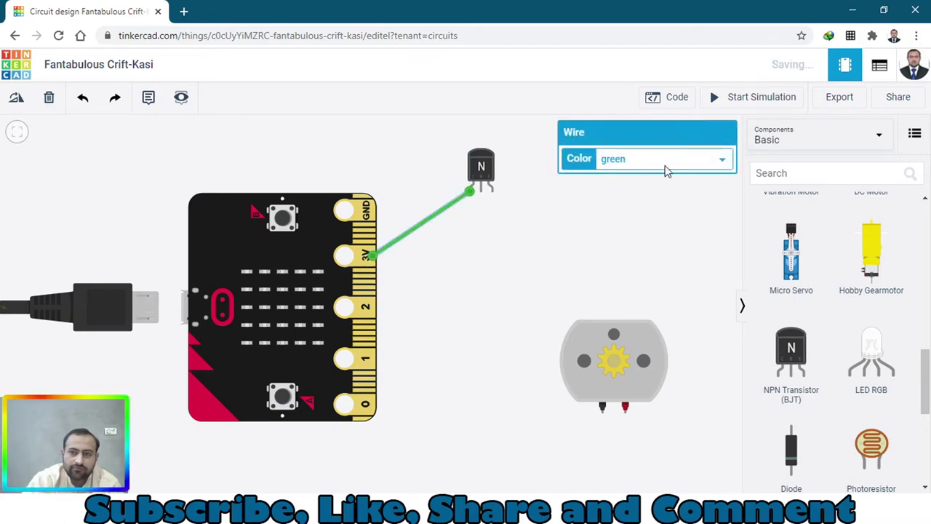
key(2)
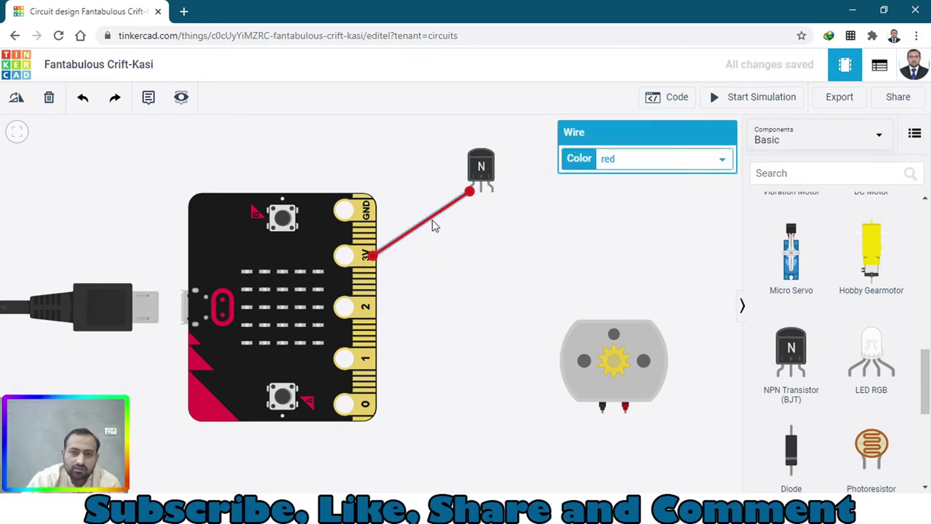
drag(430, 225, 468, 255)
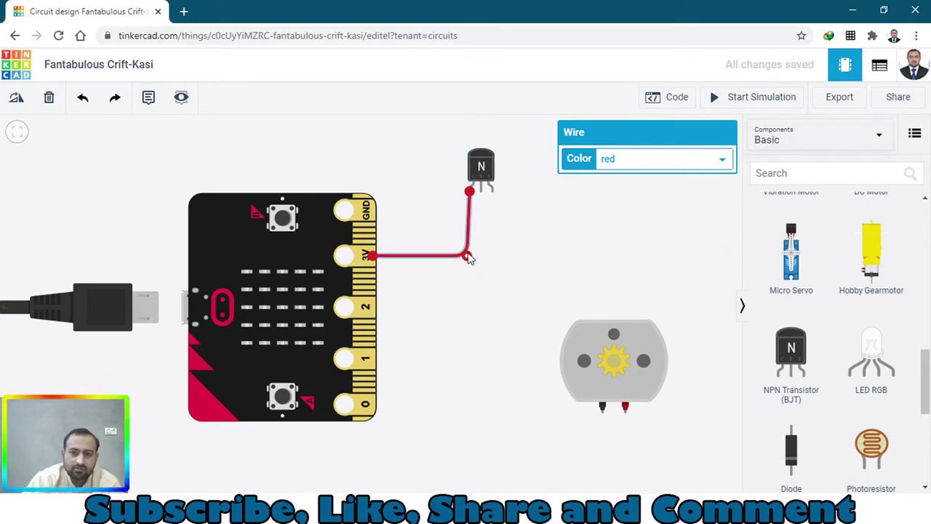
click(510, 247)
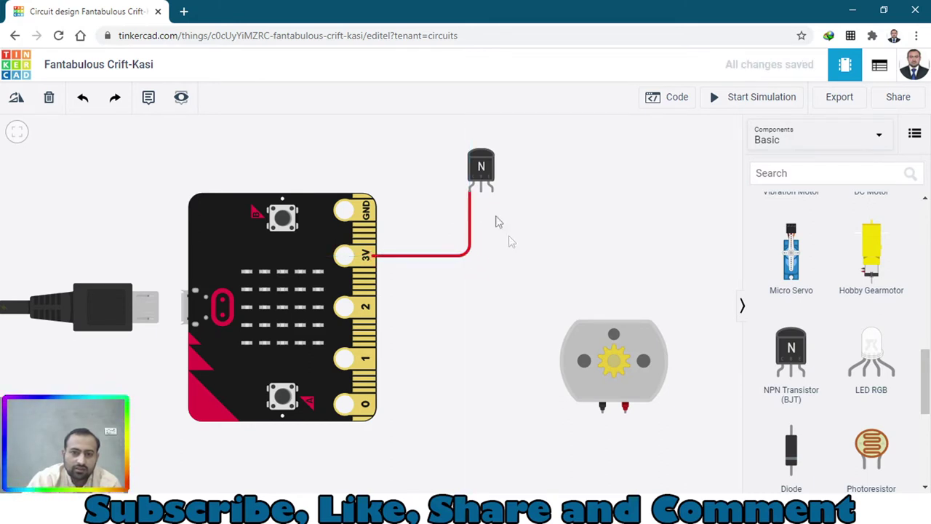
Wire the transistor base to micro:bit pin 0, then move the DC motor up and rotate it
click(483, 194)
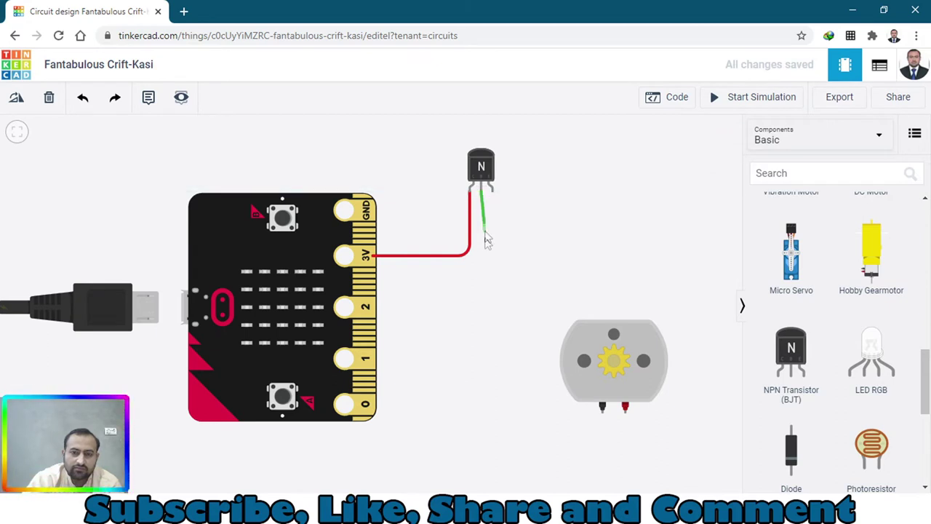
click(372, 405)
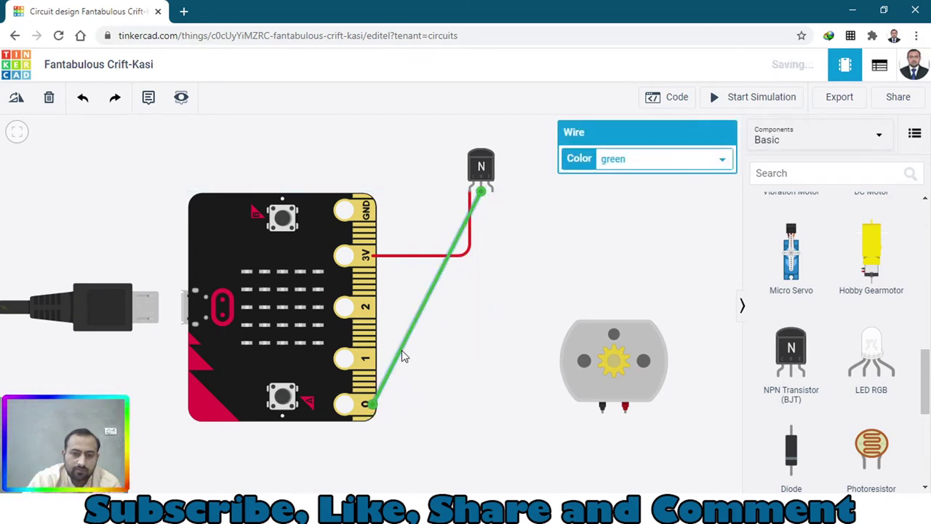
drag(402, 350, 483, 405)
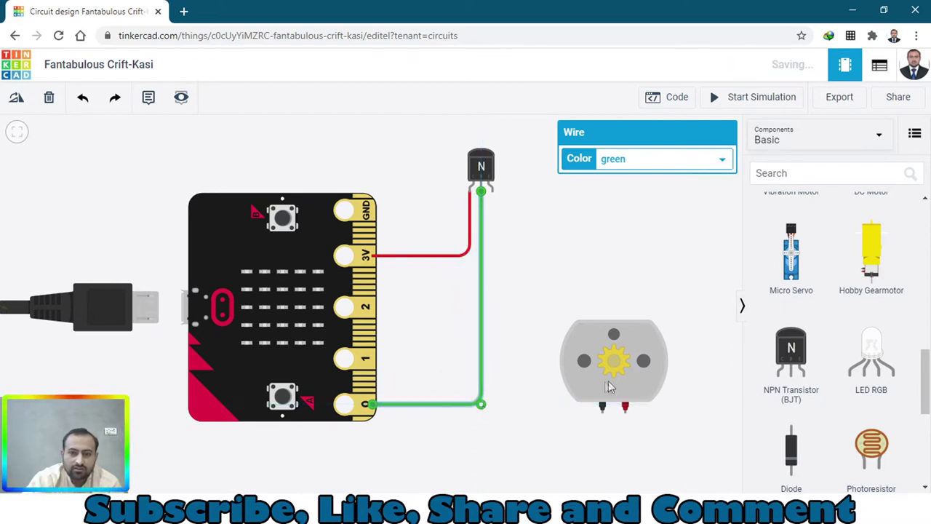
drag(610, 386, 551, 248)
key(r)
key(r)
key(r)
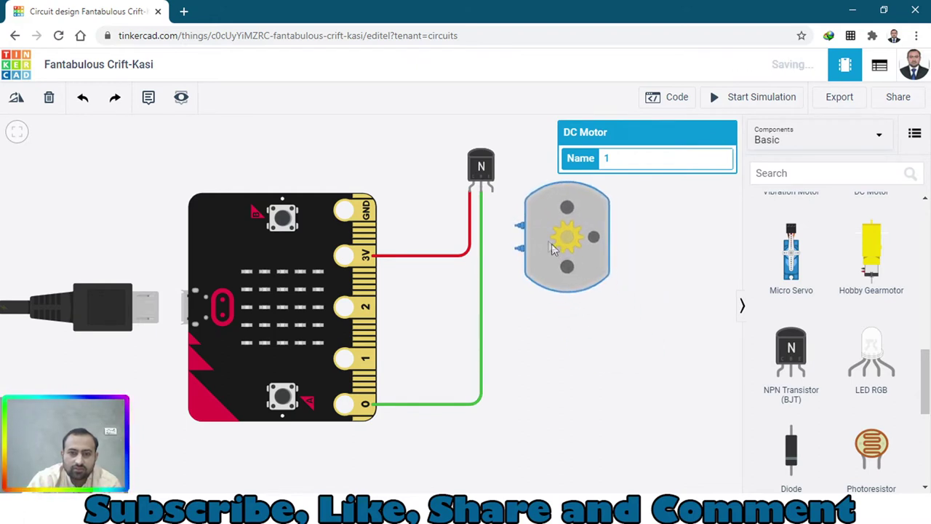
Connect motor Terminal 1 to the transistor emitter with an orange wire
click(519, 314)
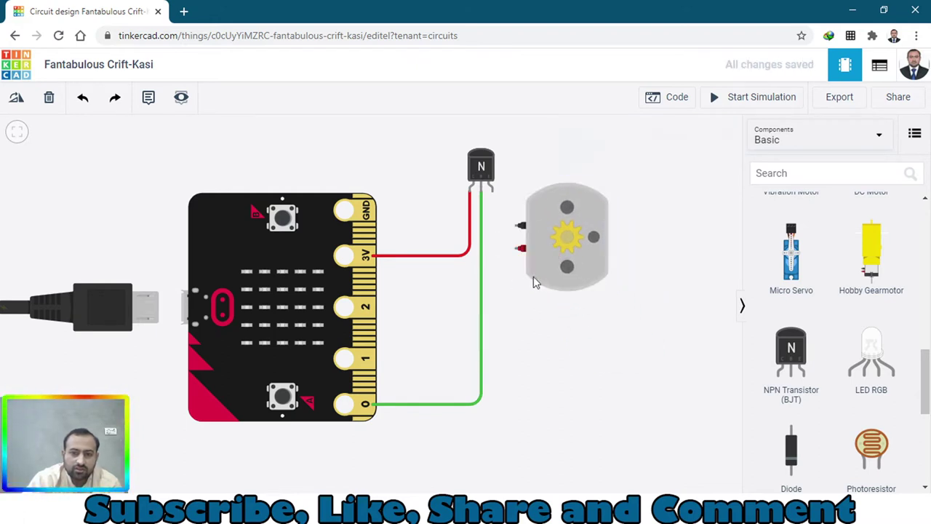
click(516, 230)
click(492, 194)
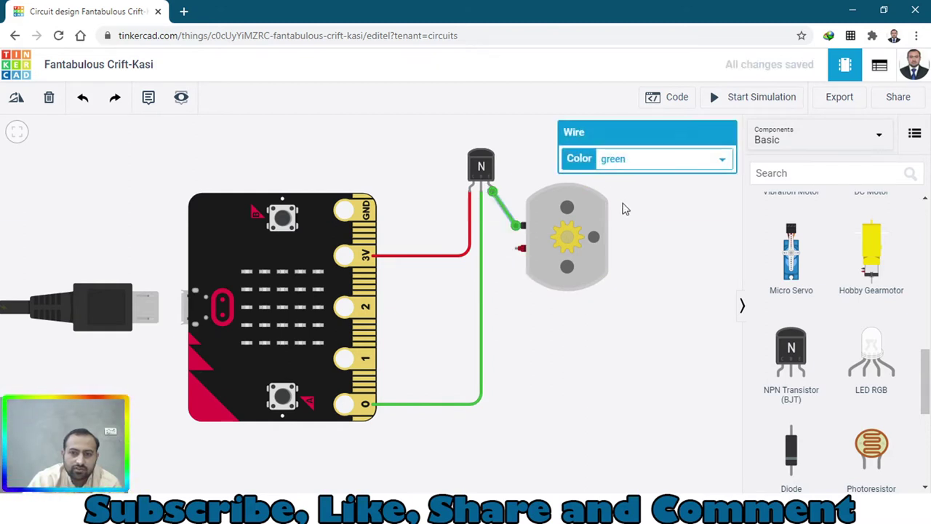
key(3)
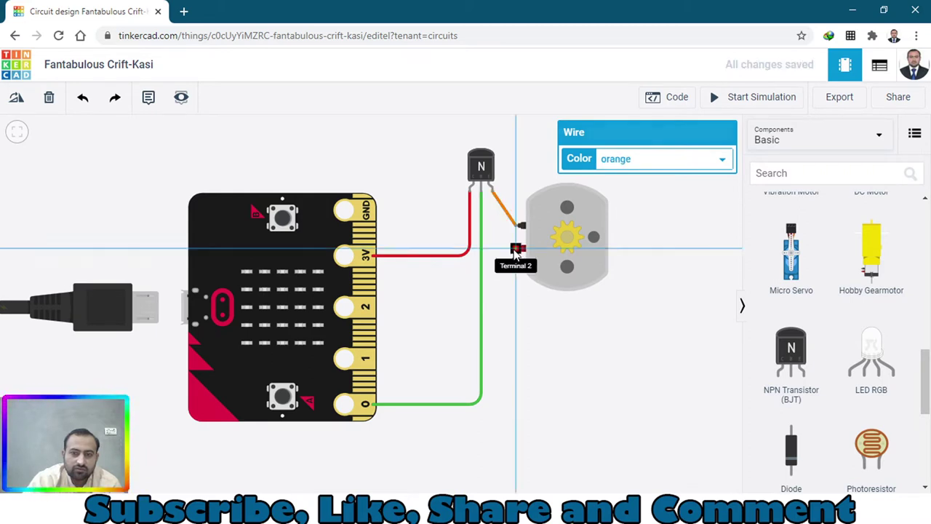
Connect motor Terminal 2 to micro:bit GND with a black wire and nudge the motor up
click(519, 249)
click(373, 213)
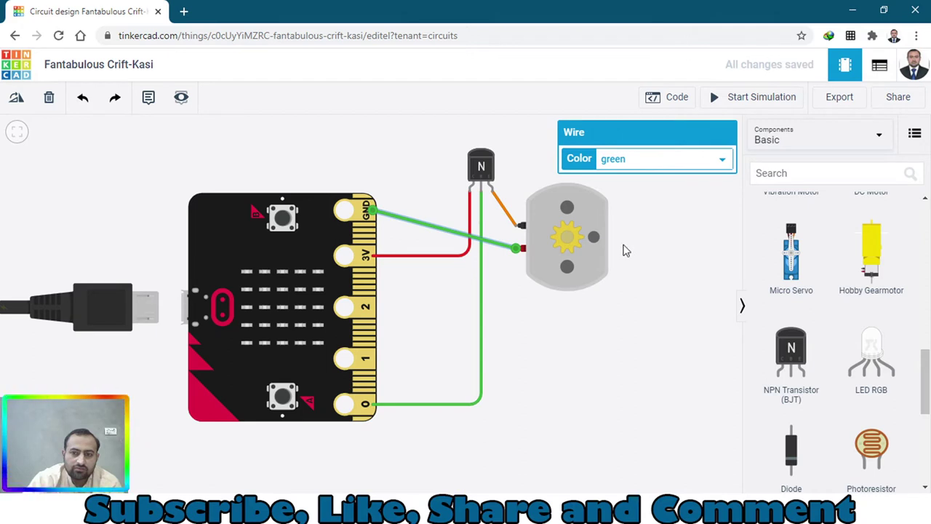
key(1)
drag(581, 244, 592, 209)
click(597, 289)
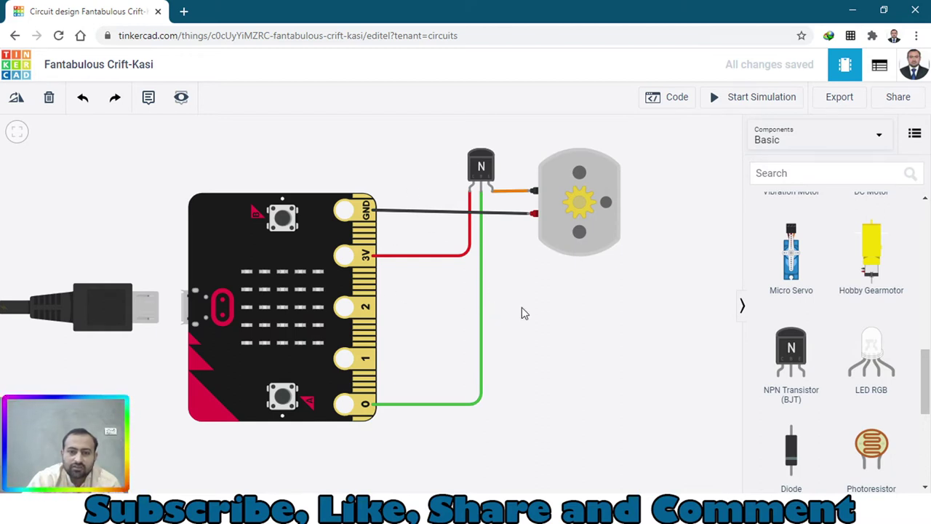
drag(553, 345, 449, 334)
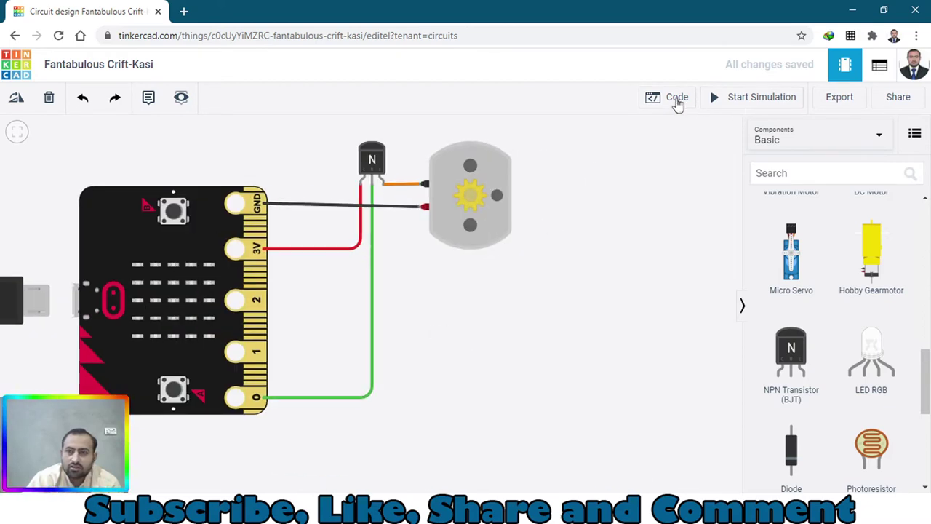
click(676, 100)
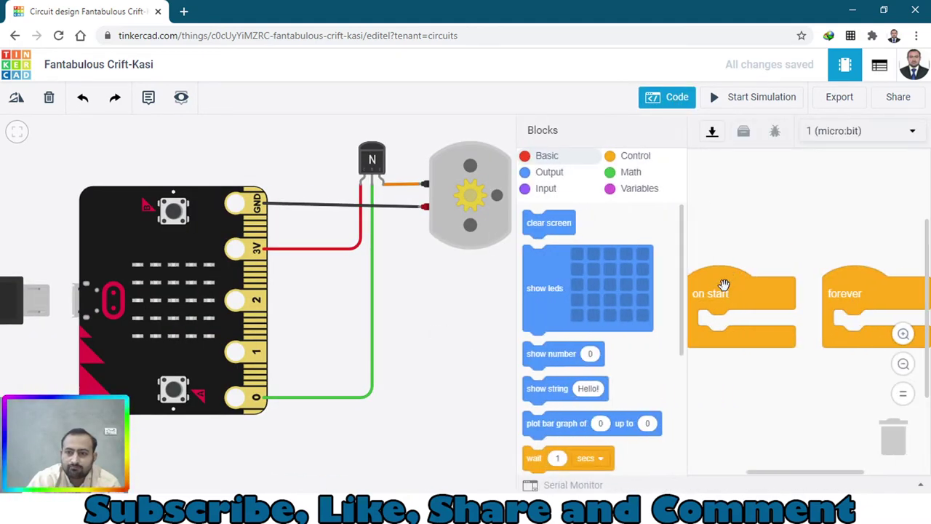
Delete the on start block and reposition the forever block
drag(724, 284, 894, 436)
drag(833, 295, 787, 204)
scroll(591, 352, down, 3)
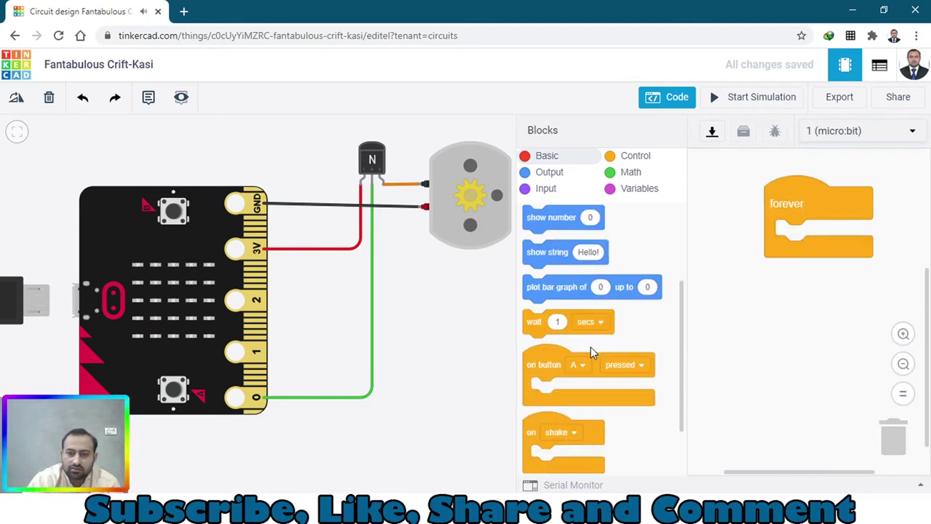
scroll(591, 352, up, 3)
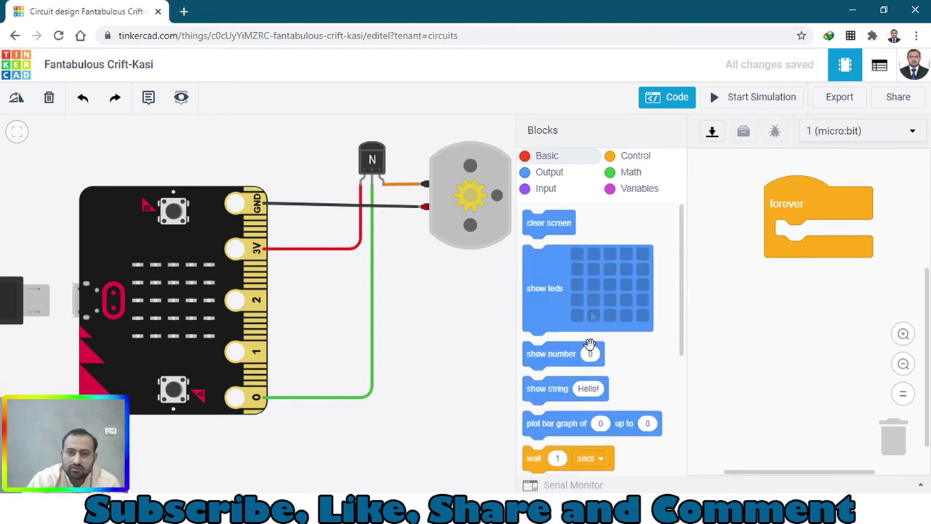
Place a 'digital write pin P0 to HIGH' block from Output inside forever
click(571, 172)
scroll(582, 299, down, 3)
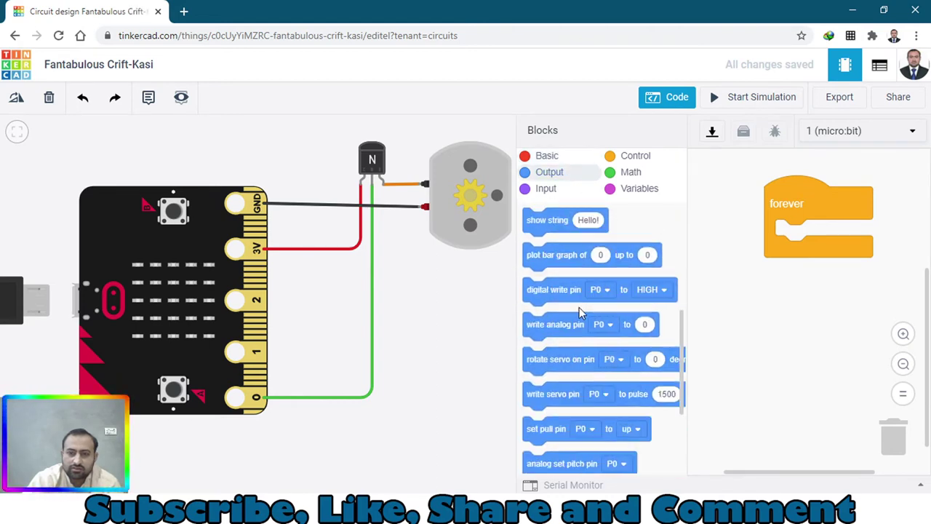
drag(622, 329, 546, 349)
drag(536, 291, 783, 283)
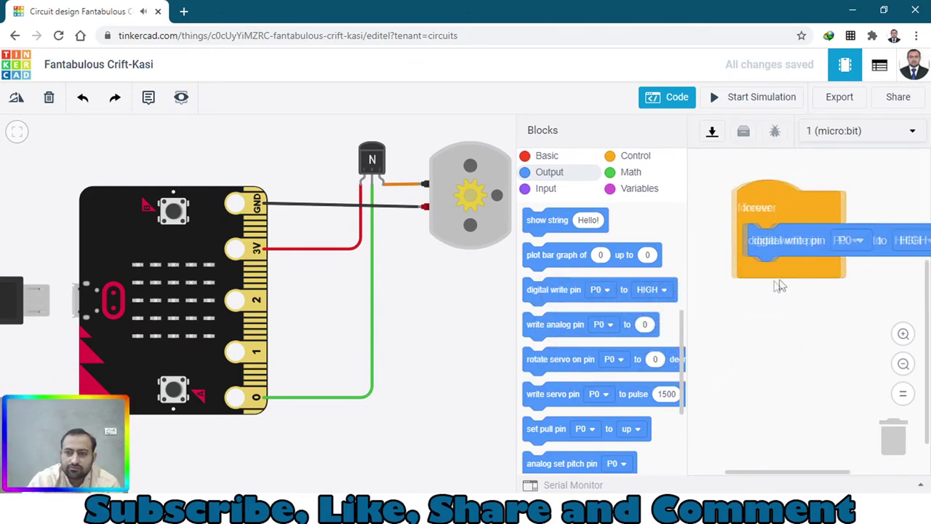
Run the simulation until the motor spins at -4430 rpm, then stop it
click(751, 102)
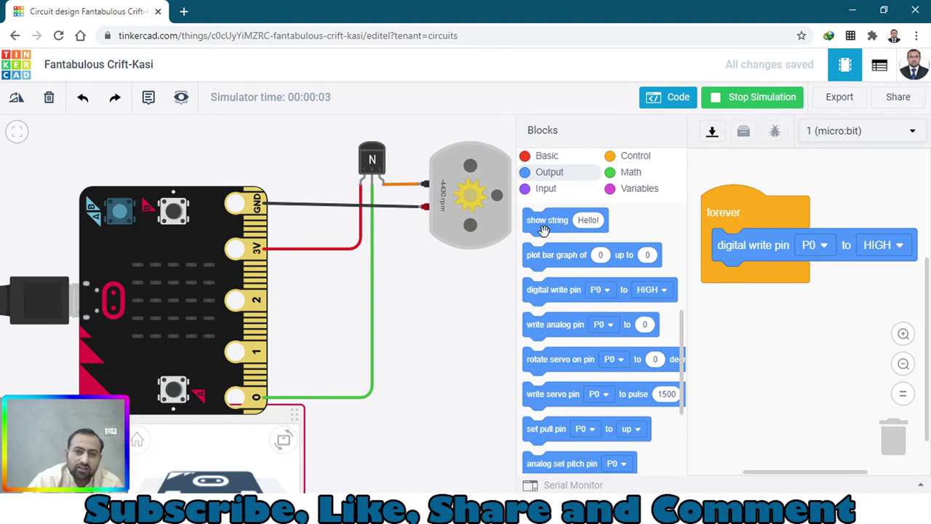
scroll(447, 218, up, 4)
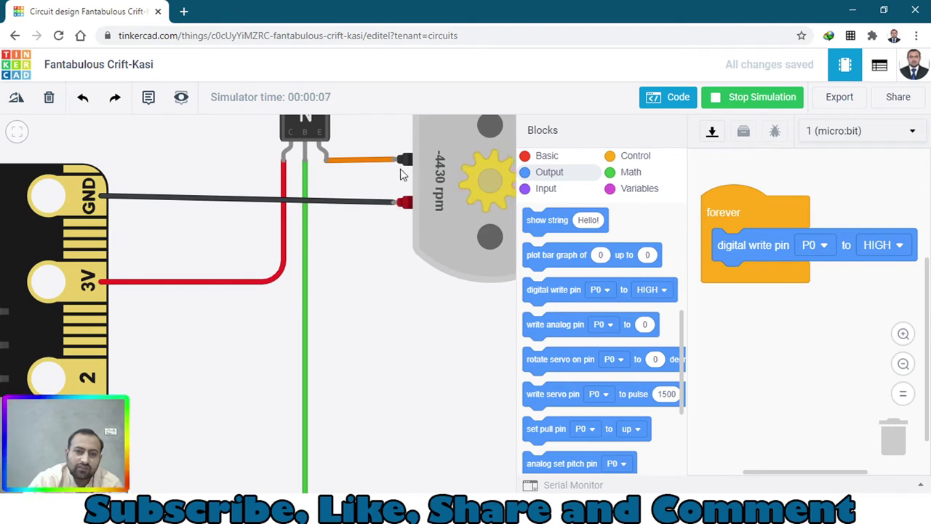
click(728, 97)
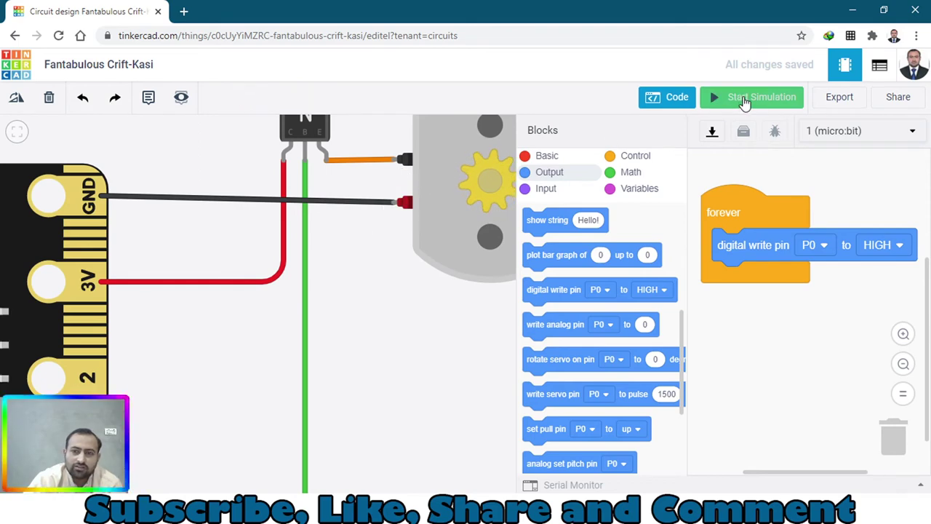
scroll(425, 313, down, 5)
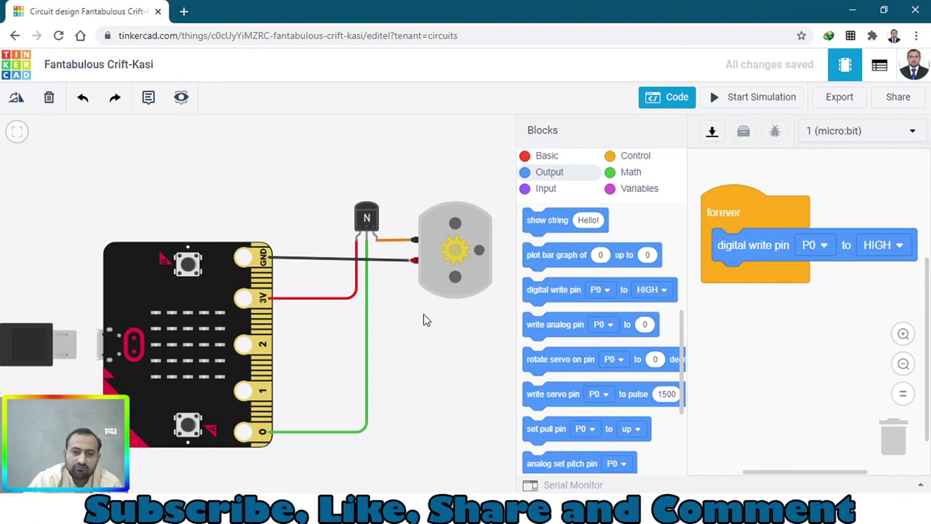
Delete the DC motor and move the transistor to the right
click(437, 276)
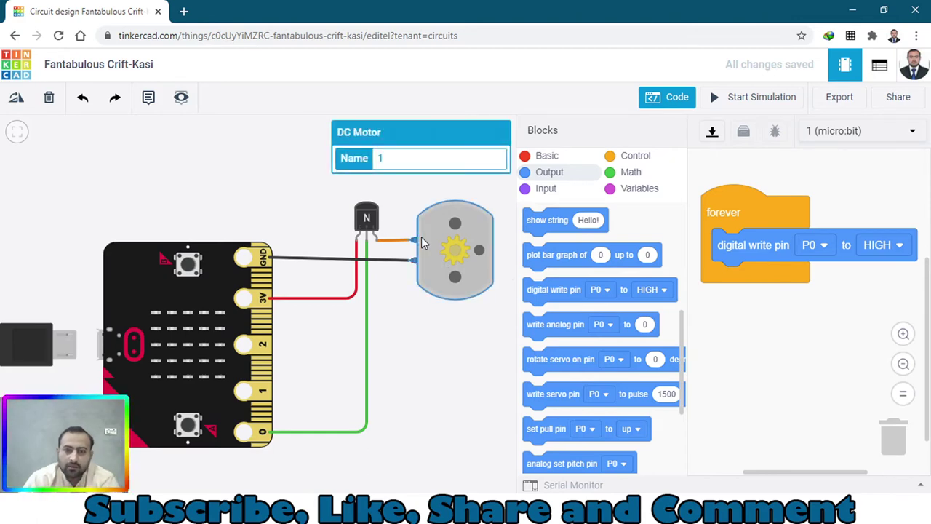
key(Delete)
drag(420, 240, 391, 270)
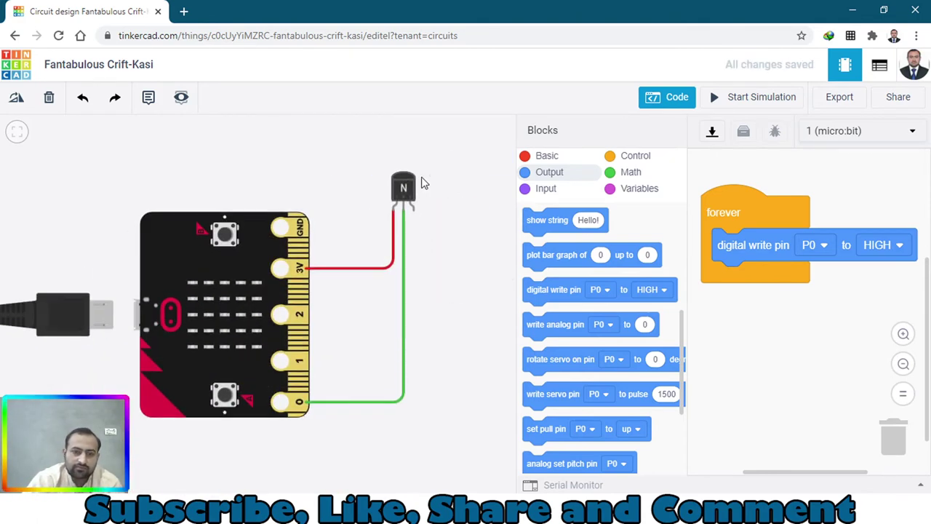
drag(412, 186, 470, 199)
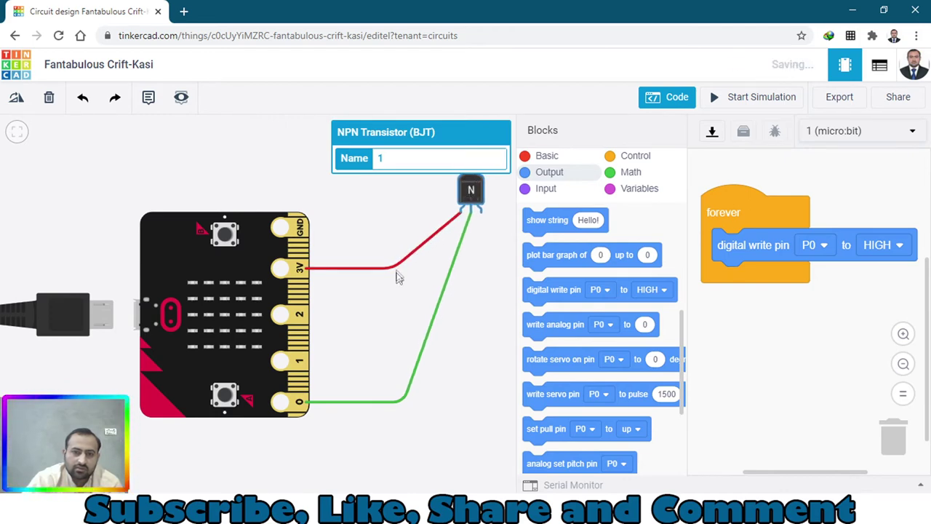
Straighten the red 3V and green pin 0 wires so they run directly to the transistor
drag(397, 272, 466, 277)
drag(463, 271, 462, 271)
click(409, 395)
drag(405, 400, 470, 406)
click(436, 323)
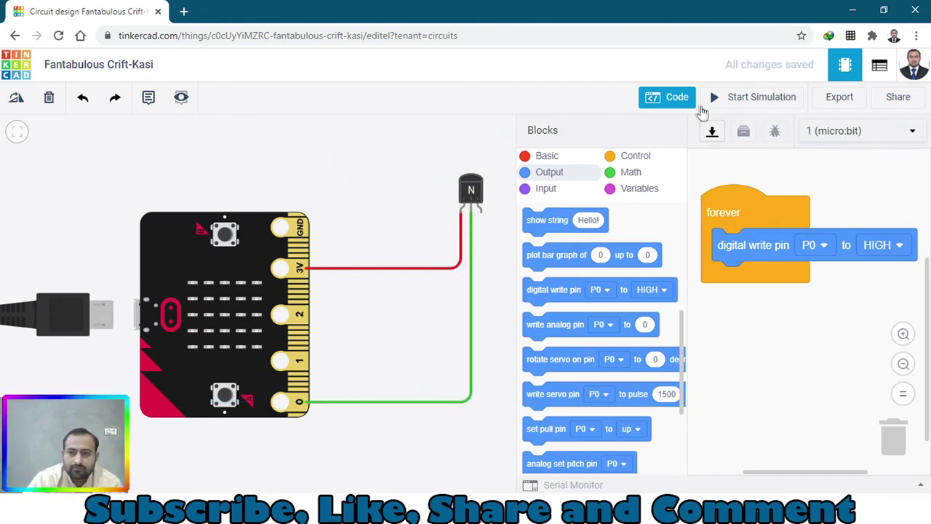
click(682, 99)
Add a DC motor, rotate it 180 degrees, and place it beside the transistor
scroll(818, 371, down, 3)
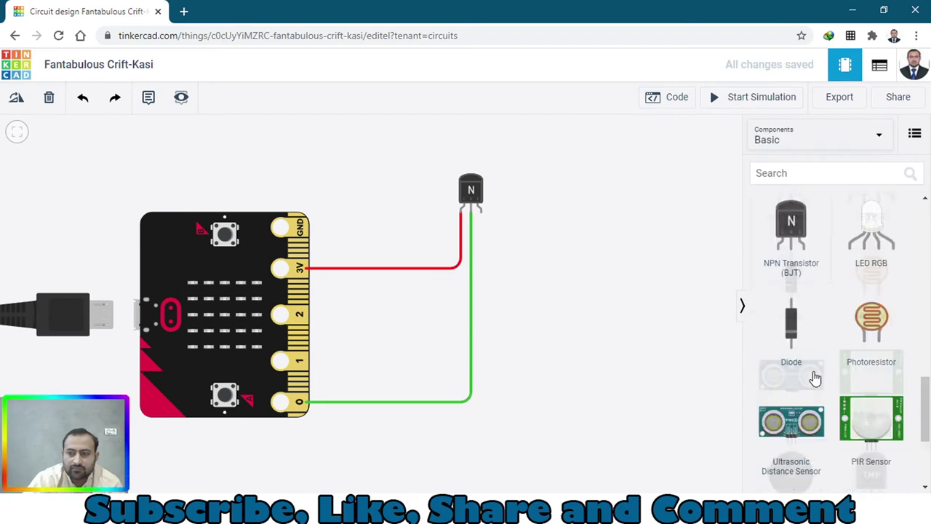
scroll(814, 376, up, 7)
scroll(817, 376, up, 4)
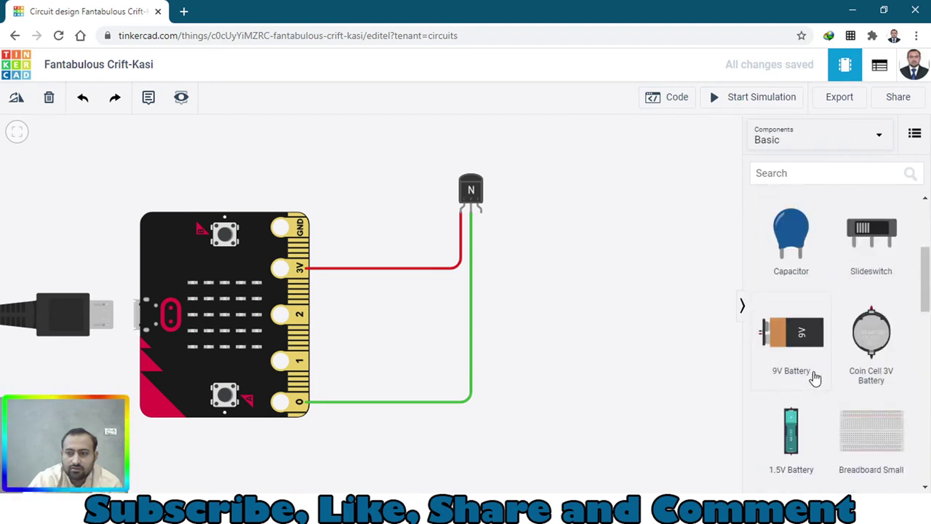
scroll(816, 379, down, 2)
scroll(815, 379, down, 5)
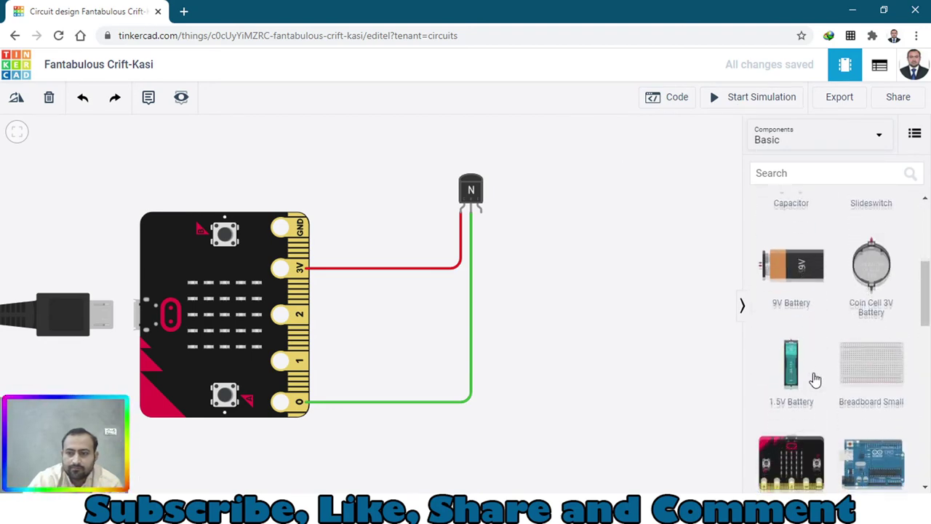
scroll(815, 379, down, 3)
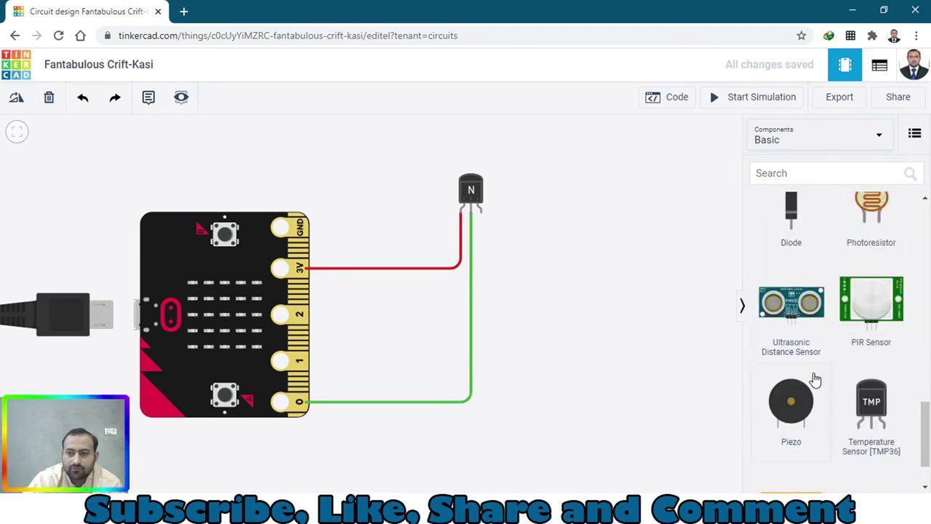
scroll(815, 379, down, 2)
scroll(814, 379, up, 6)
scroll(815, 380, down, 2)
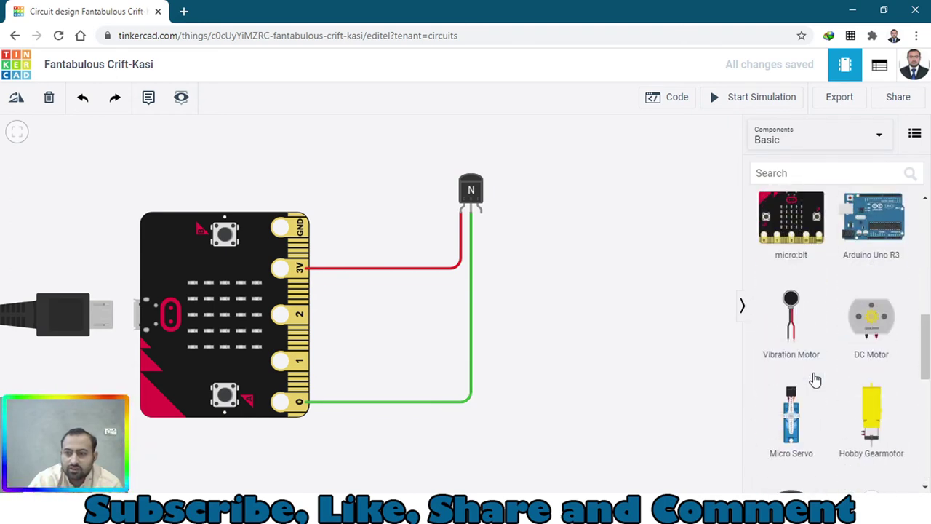
drag(837, 326, 373, 234)
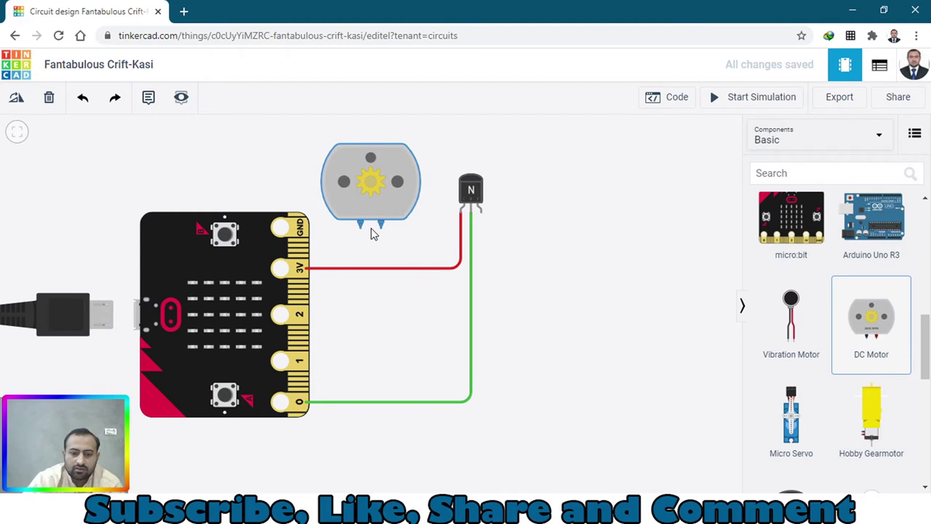
key(r)
key(r)
key(r)
key(r)
key(r)
key(r)
key(r)
key(r)
key(r)
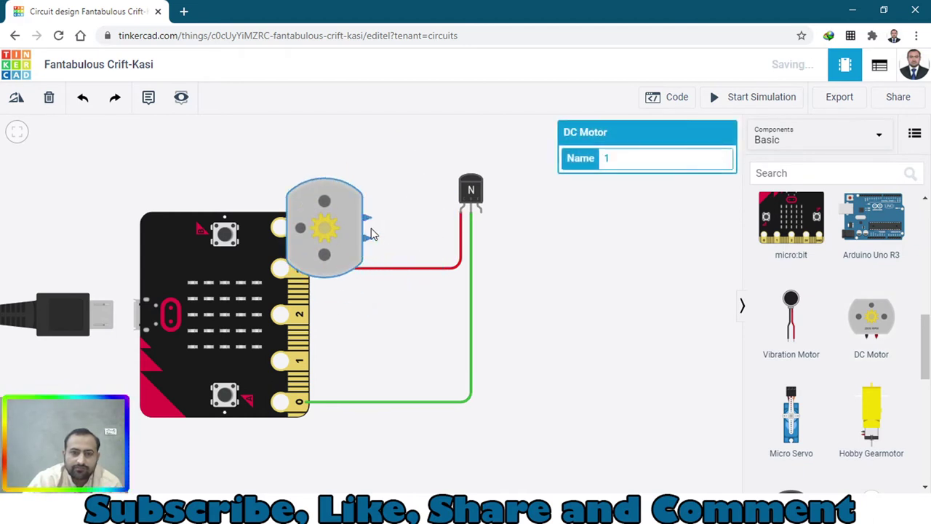
drag(330, 232, 372, 189)
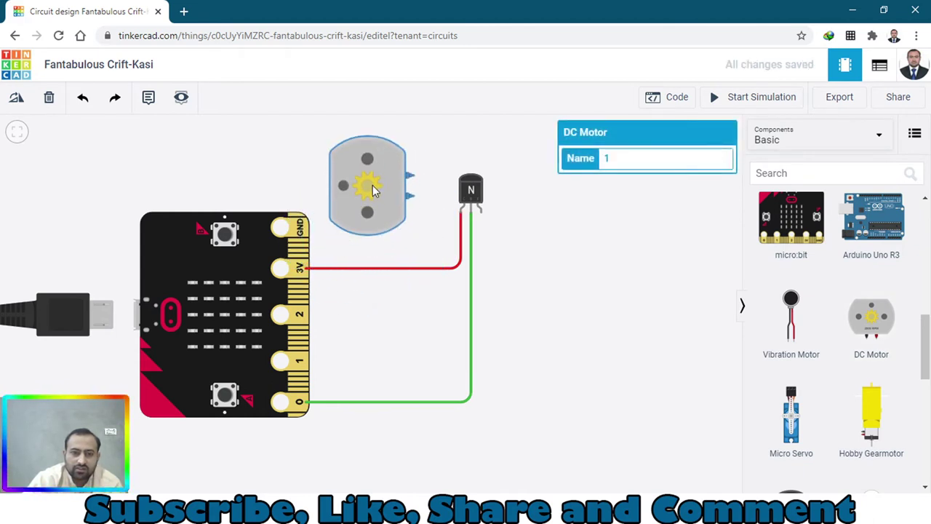
click(430, 236)
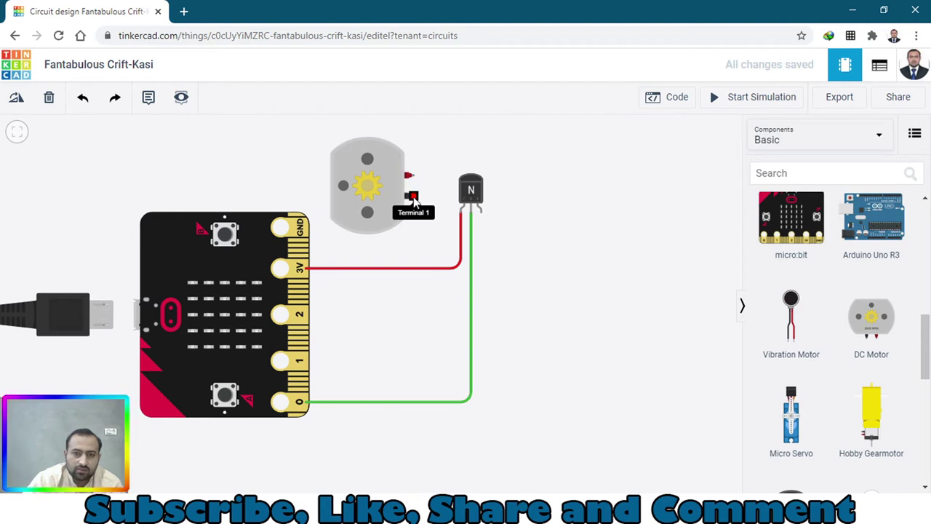
Wire the motor's lower terminal to the micro:bit GND pin
click(412, 196)
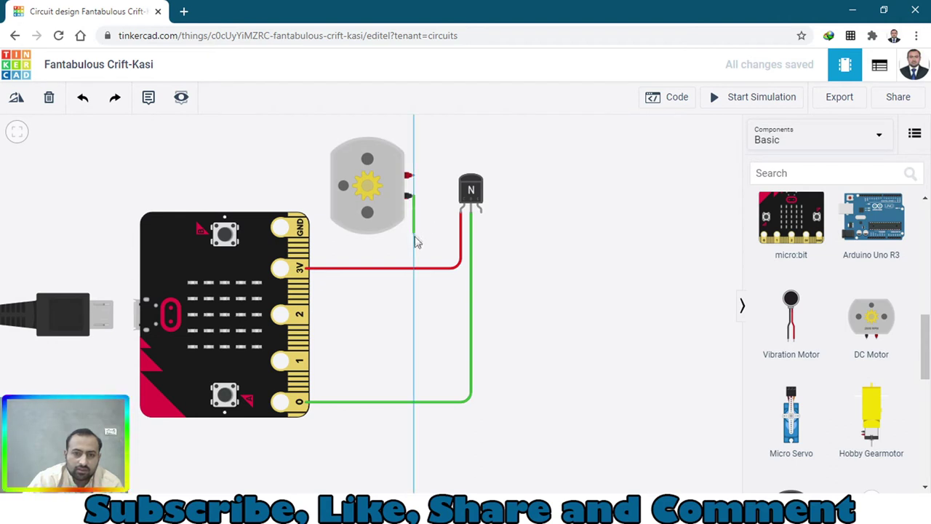
click(307, 229)
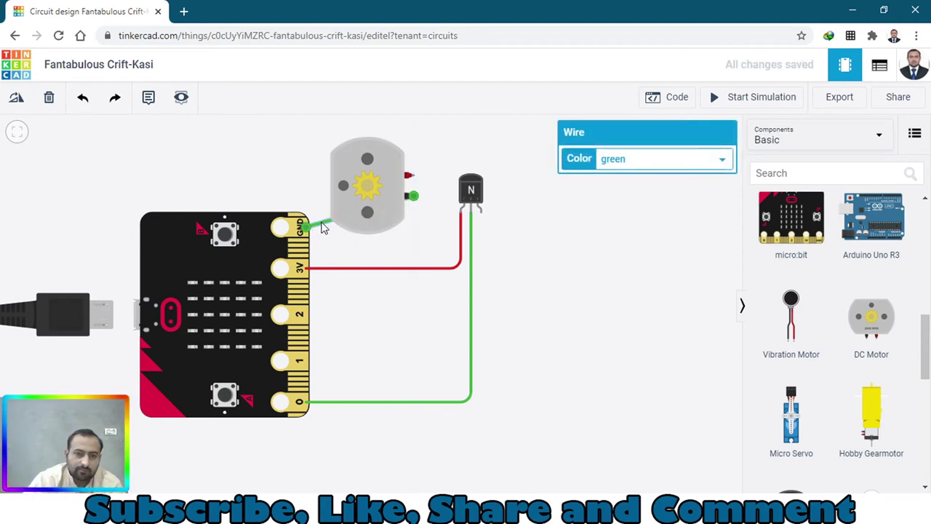
drag(324, 225, 386, 195)
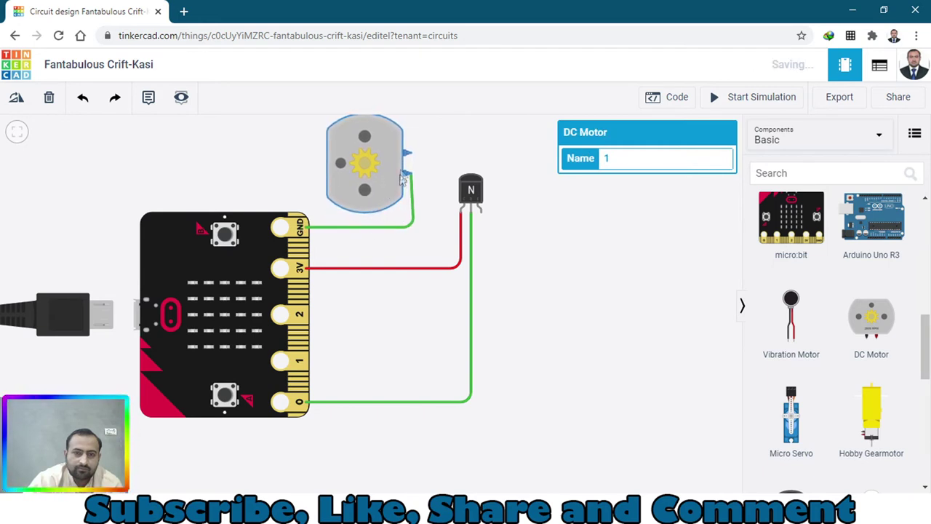
Wire the motor's top terminal to the transistor's right leg, routed over the top
mouse_move(408, 153)
mouse_down()
mouse_move(492, 158)
mouse_move(512, 202)
mouse_move(476, 201)
mouse_move(480, 212)
mouse_up()
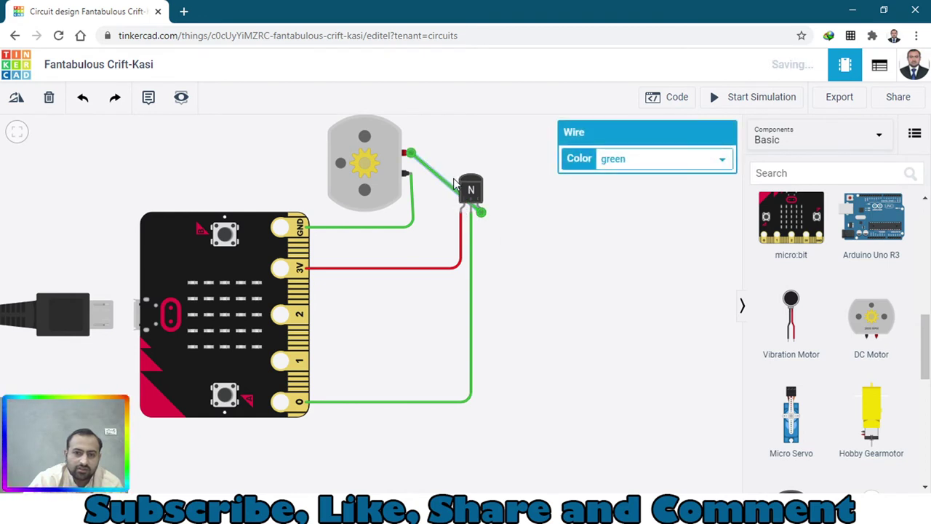
click(443, 181)
drag(444, 183, 515, 213)
click(448, 179)
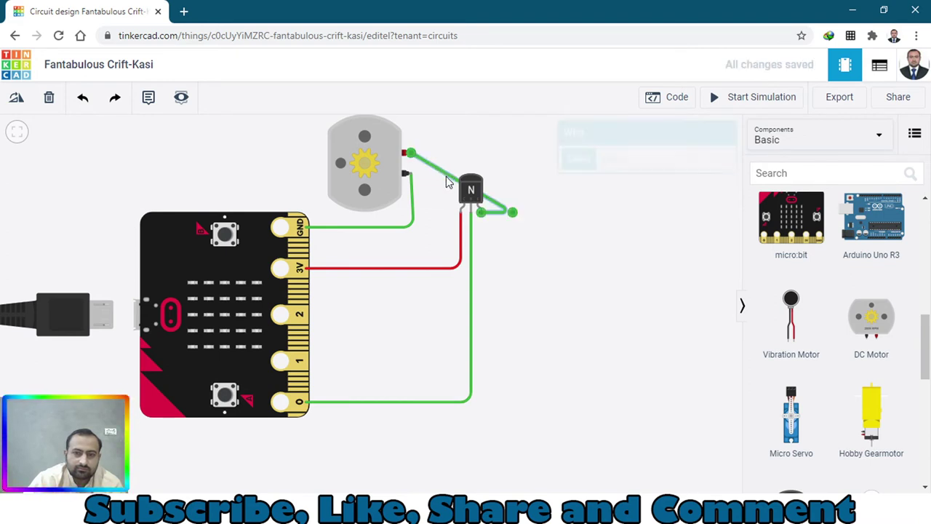
click(449, 178)
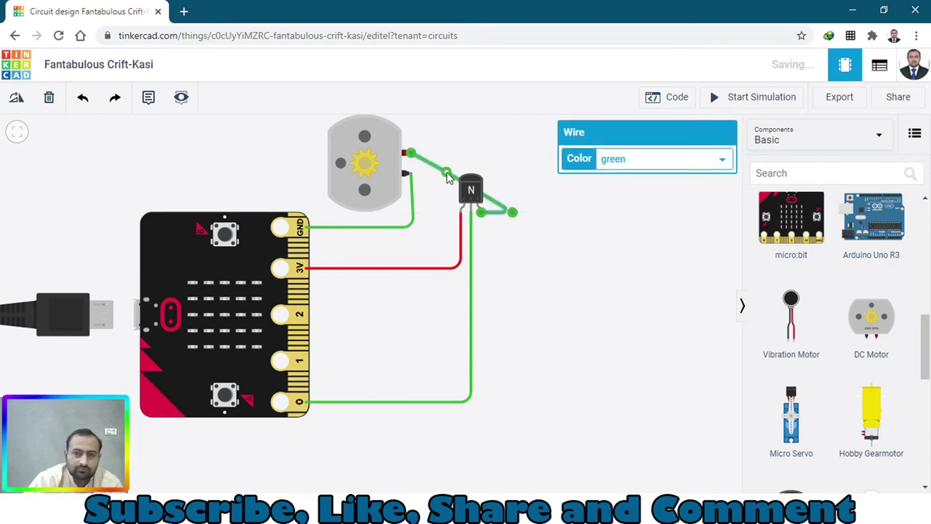
drag(491, 168, 513, 155)
scroll(472, 385, up, 2)
click(333, 368)
scroll(387, 347, up, 3)
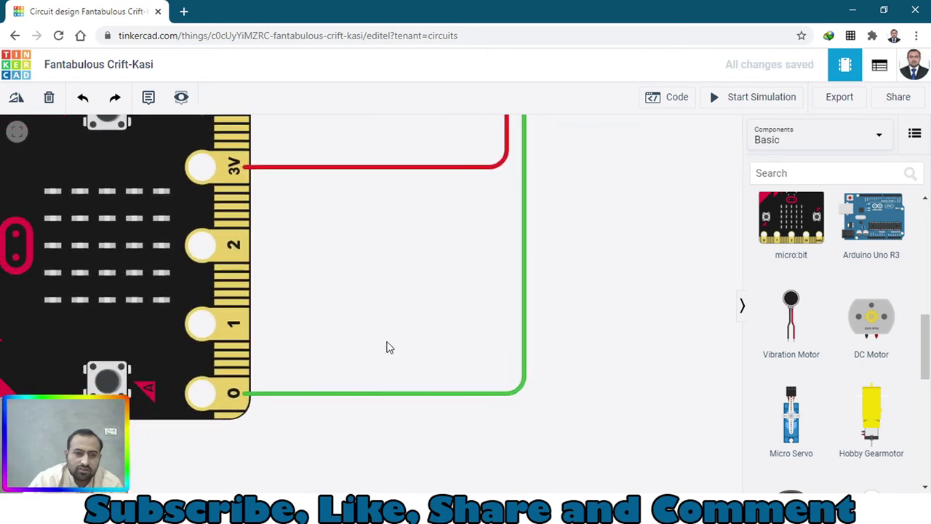
drag(347, 208, 150, 329)
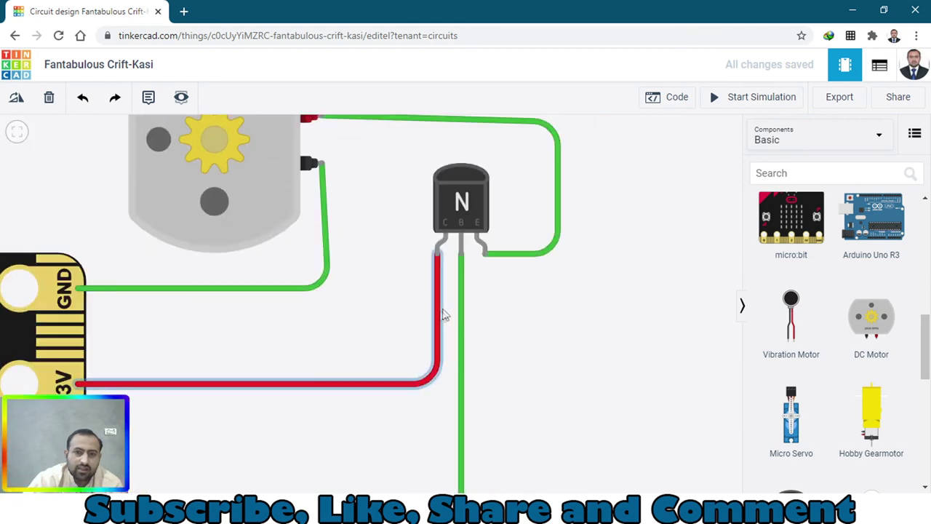
scroll(516, 349, up, 2)
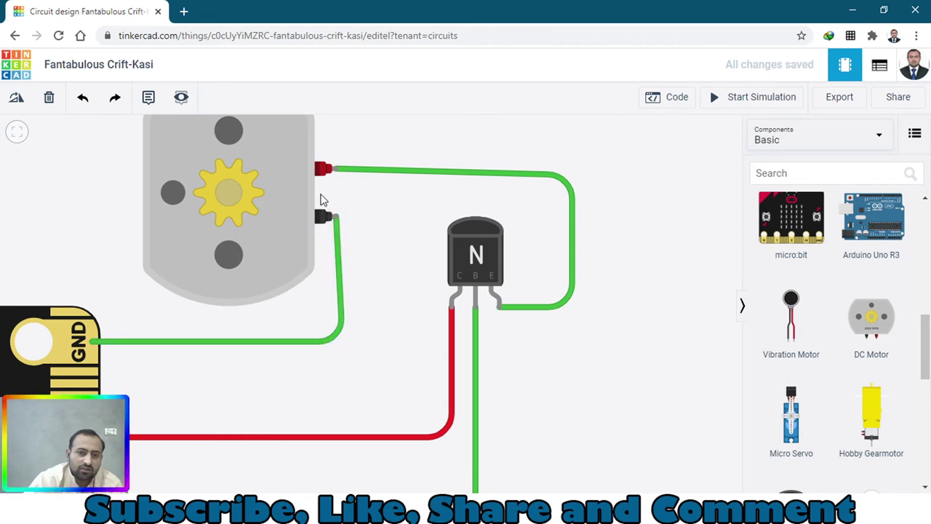
scroll(183, 400, down, 5)
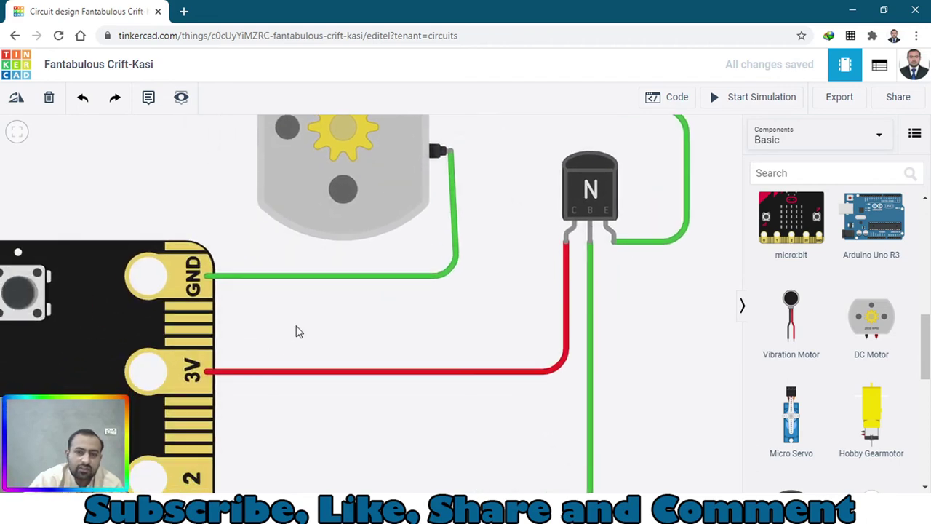
drag(357, 414, 366, 391)
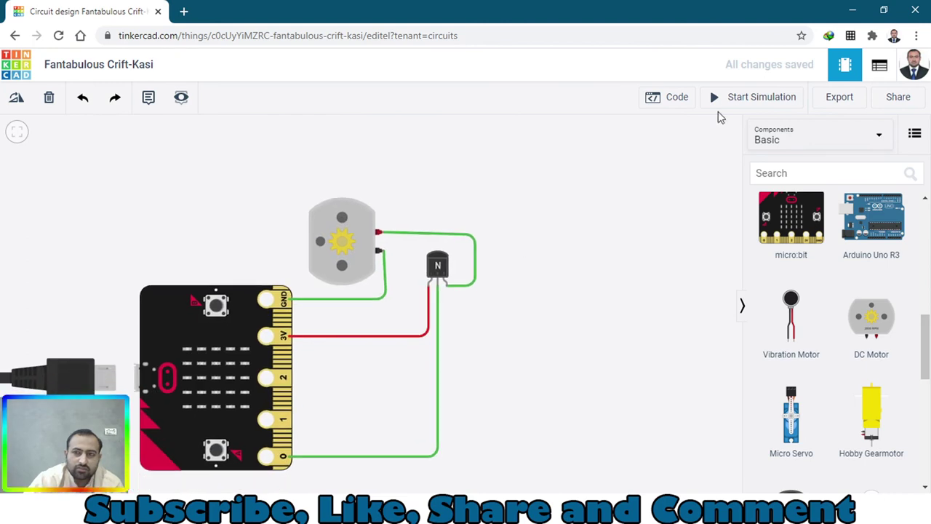
click(727, 97)
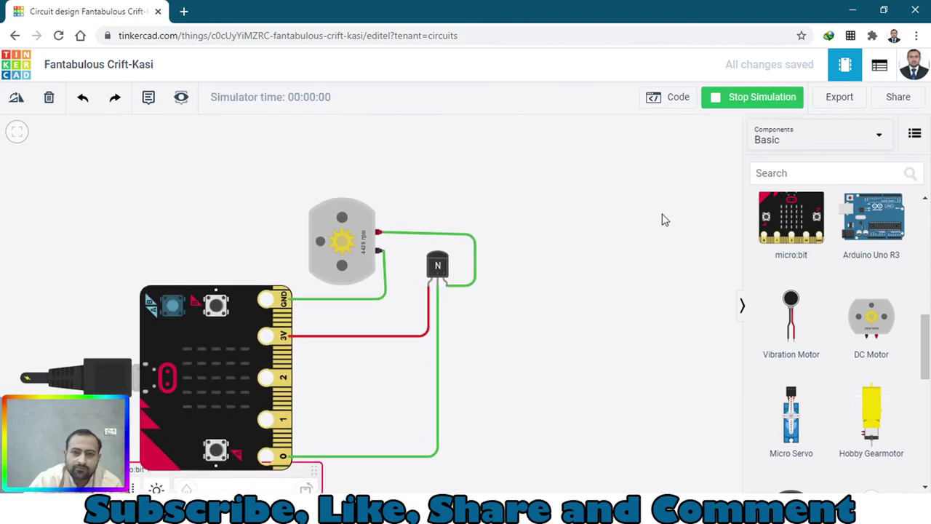
scroll(386, 256, up, 4)
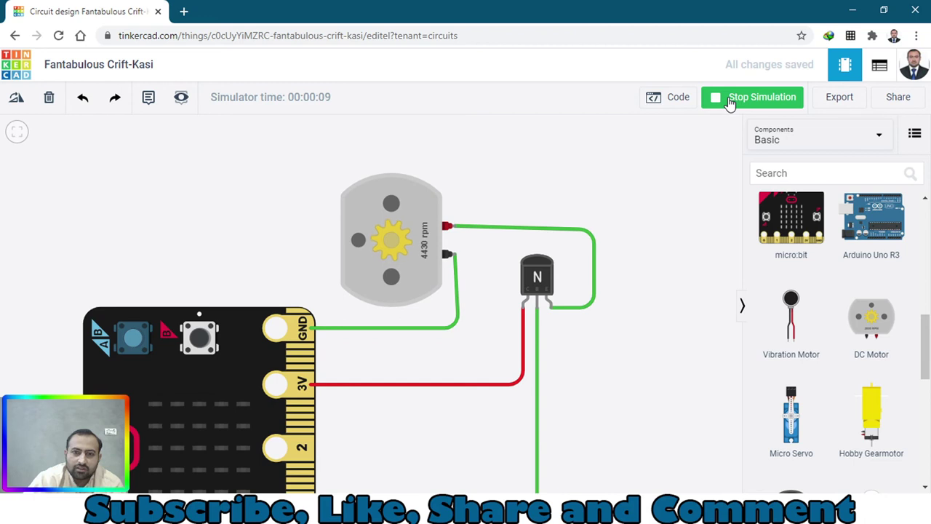
click(730, 101)
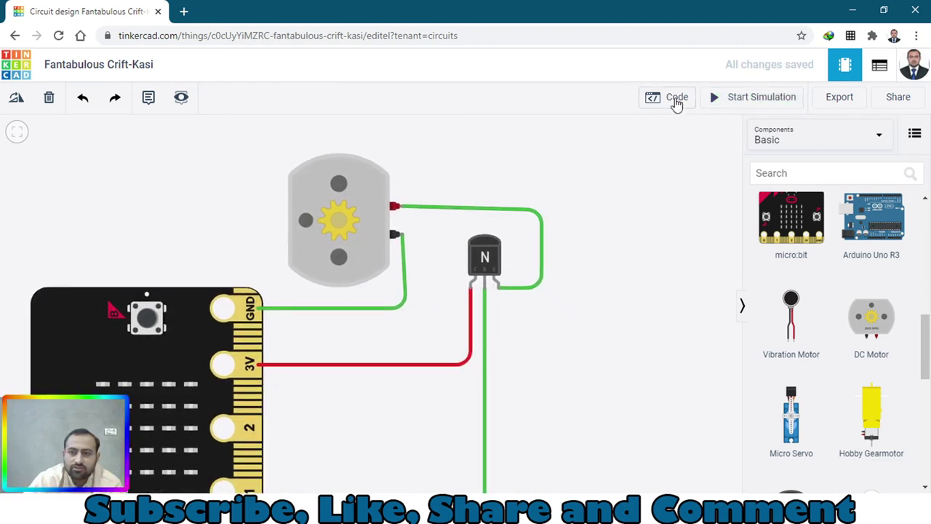
Pull the digital write block out of forever and add a 3-second wait beneath it
click(675, 99)
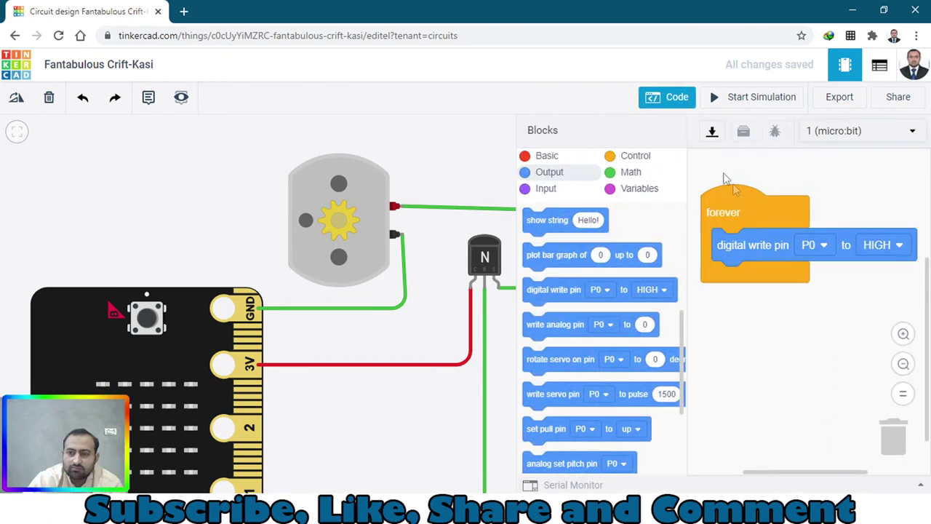
drag(746, 234, 739, 308)
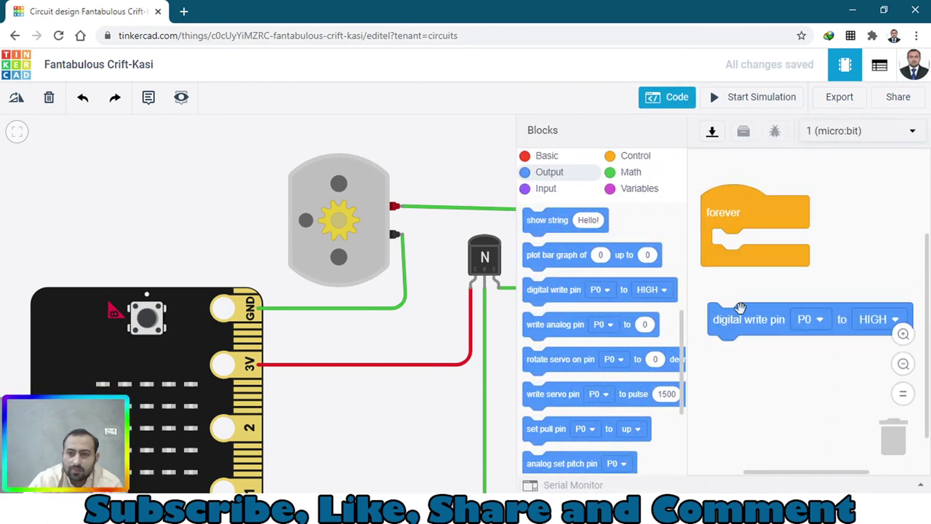
click(544, 162)
drag(532, 459, 723, 351)
click(753, 352)
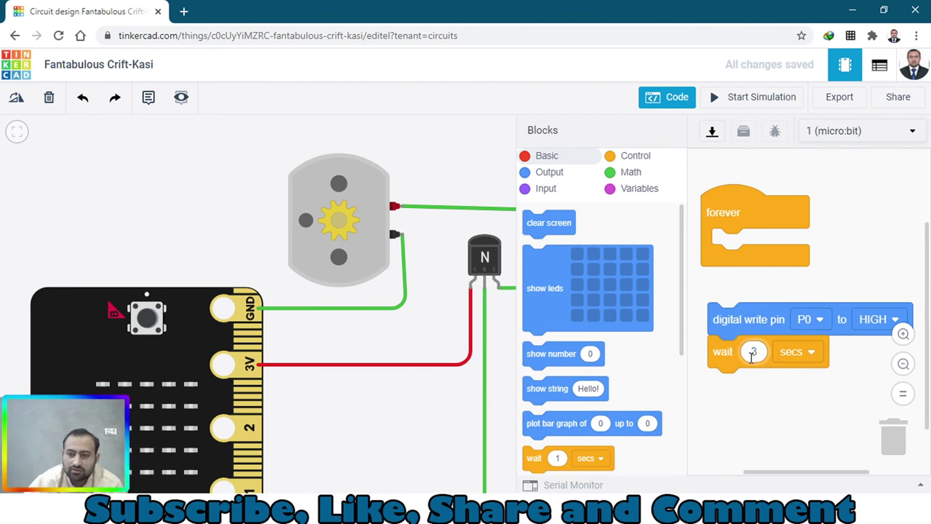
click(756, 391)
Duplicate the write-and-wait pair, snap the stack into forever, and set the second write LOW
right_click(772, 328)
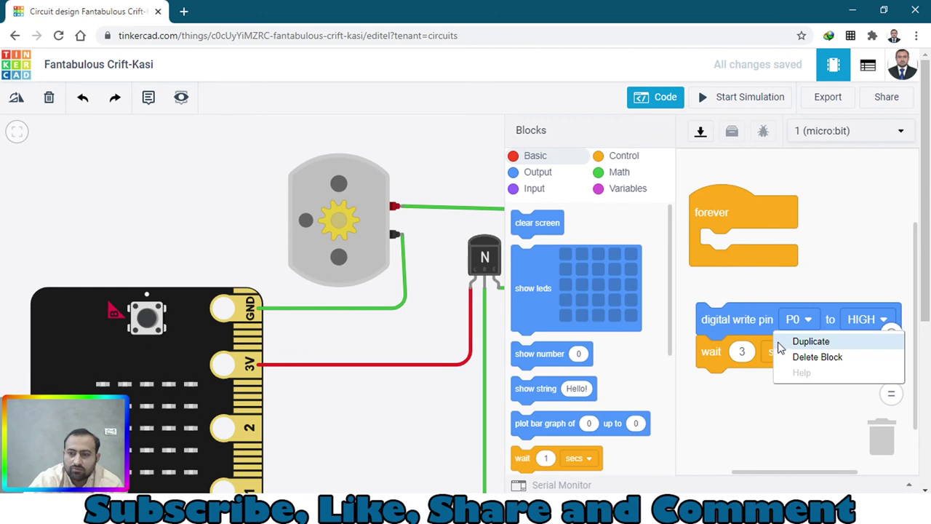
click(781, 346)
click(771, 387)
drag(726, 327, 730, 251)
click(880, 310)
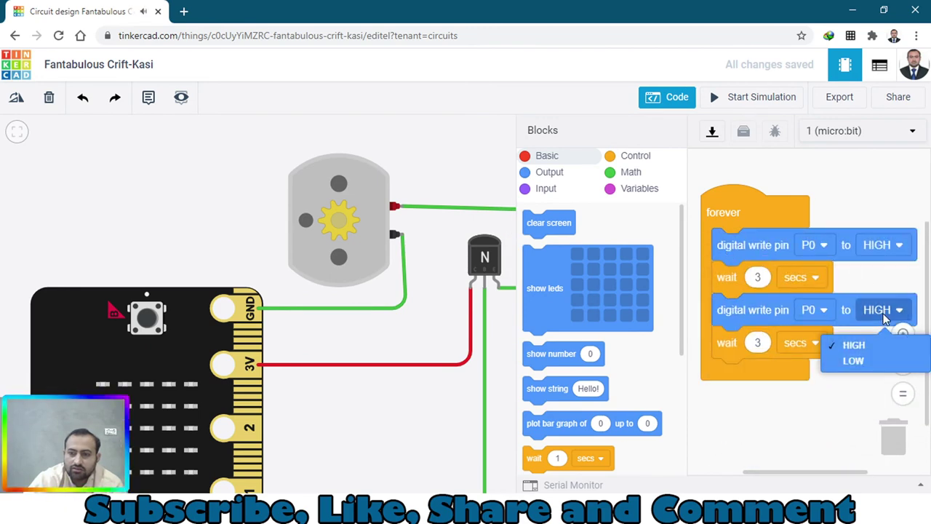
click(862, 358)
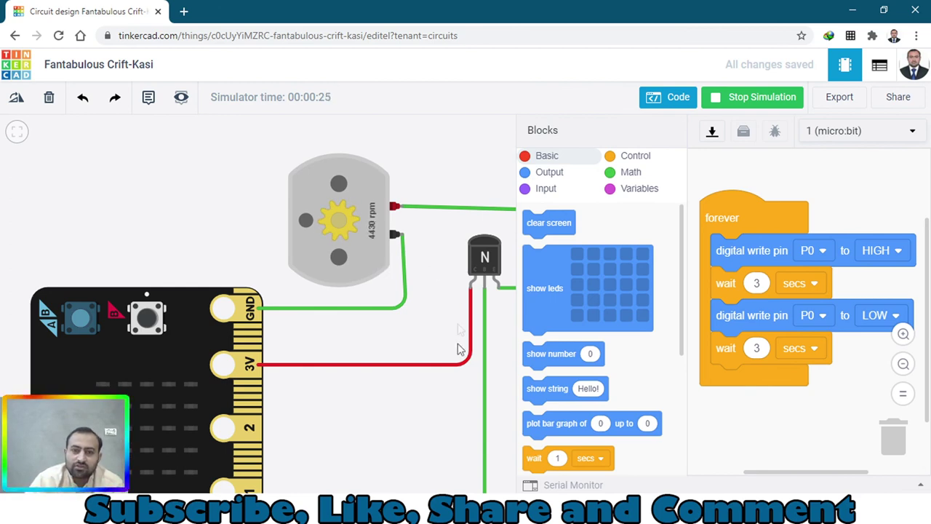
Watch the running simulation toggle the motor between 4430 and 0 rpm
scroll(415, 376, down, 3)
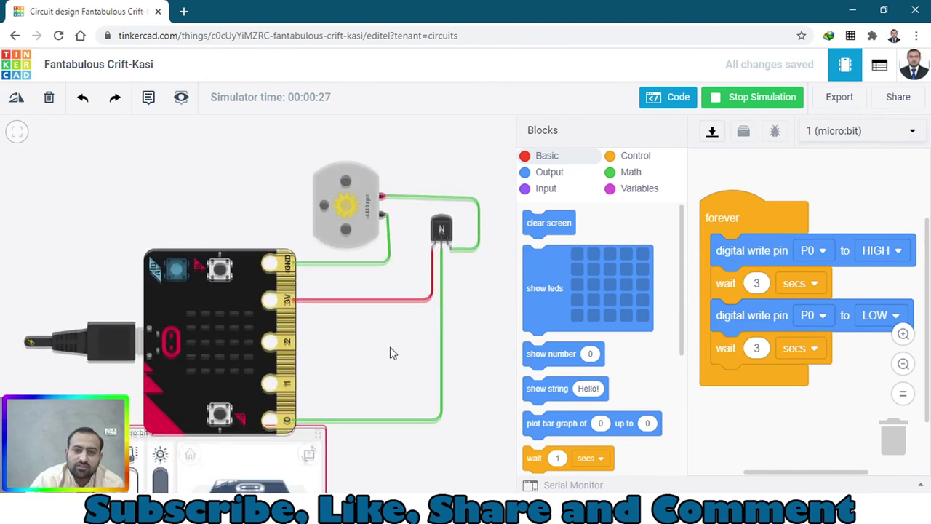